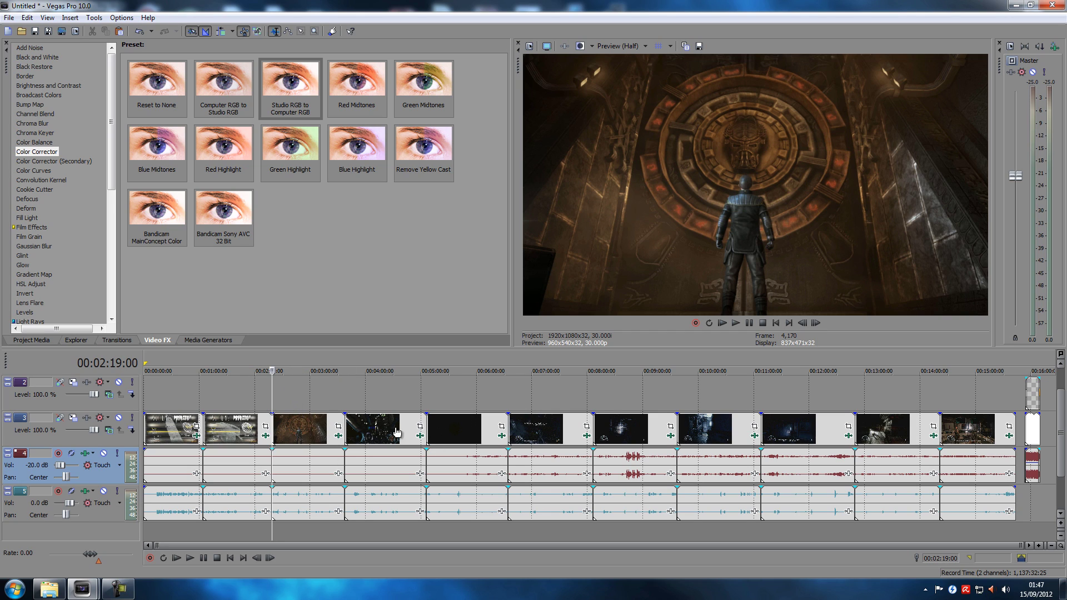
click(319, 431)
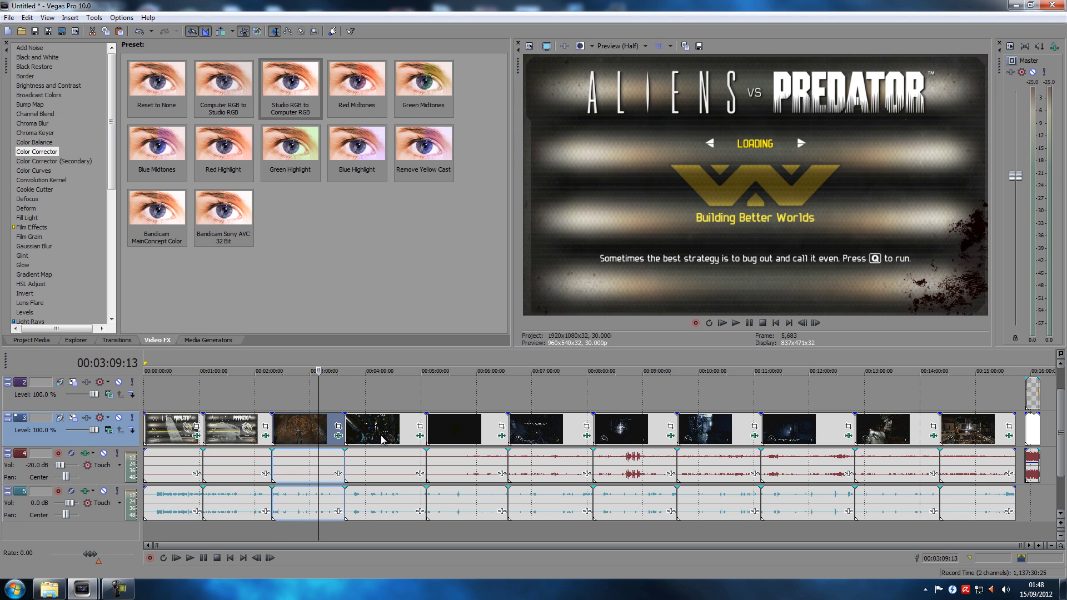
click(382, 435)
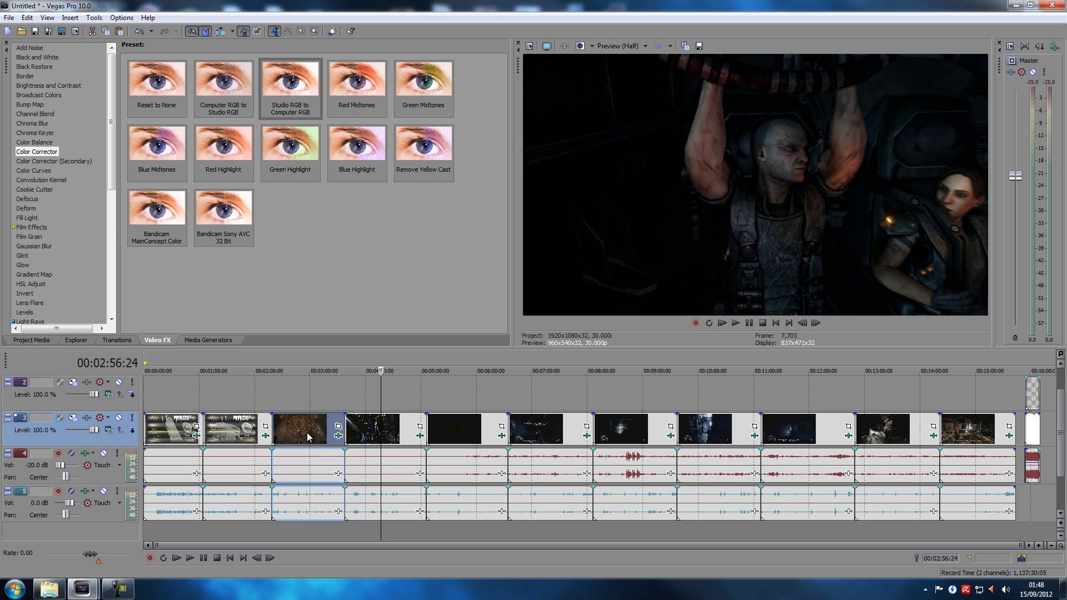
click(378, 439)
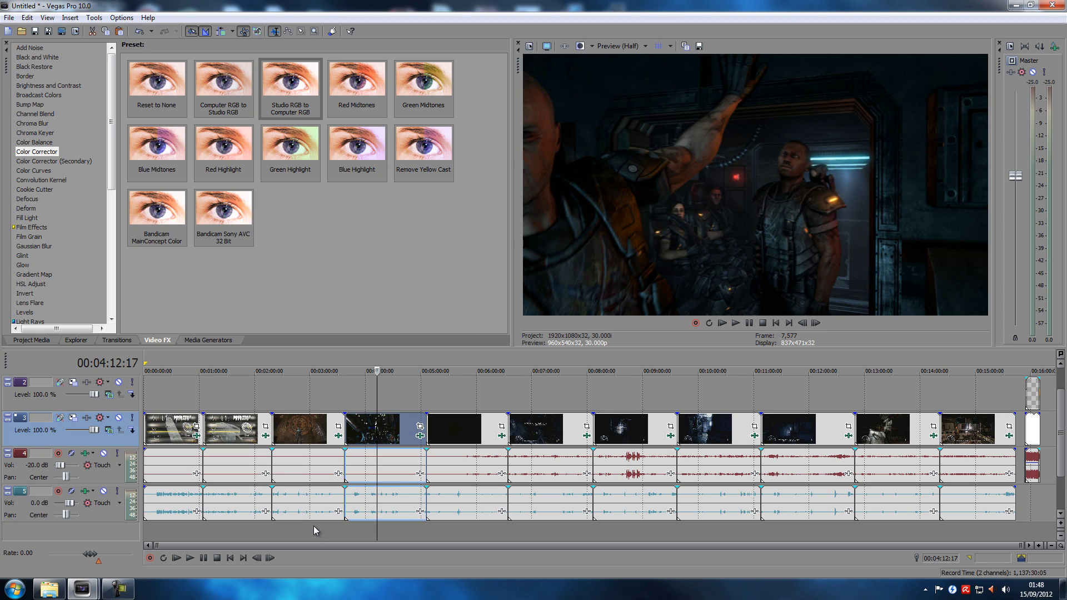
click(308, 431)
click(381, 427)
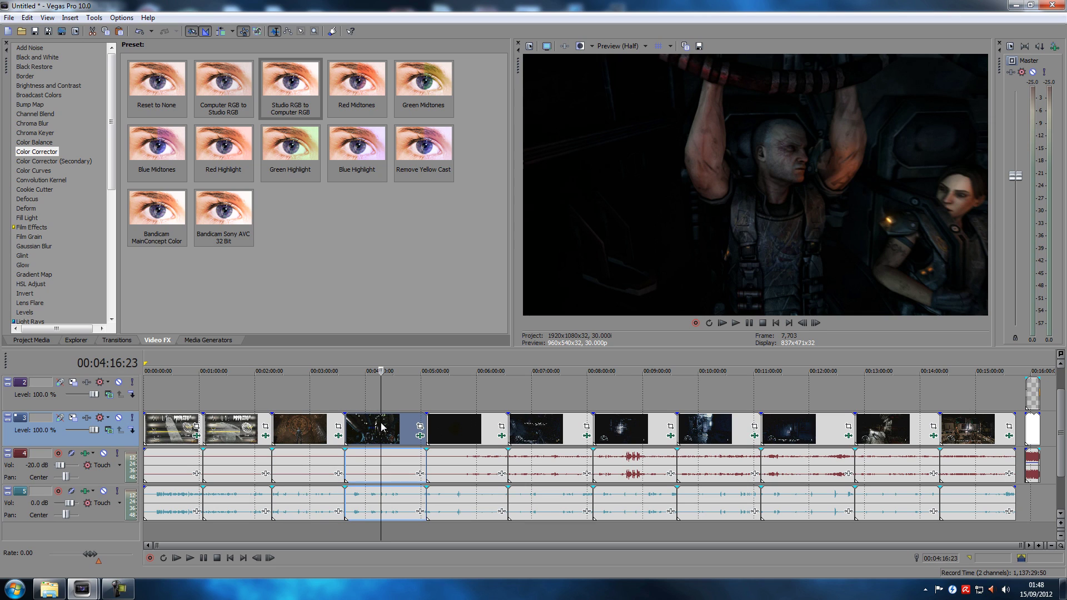
Select the third and fourth video clips together and ungroup them from their audio.
click(312, 438)
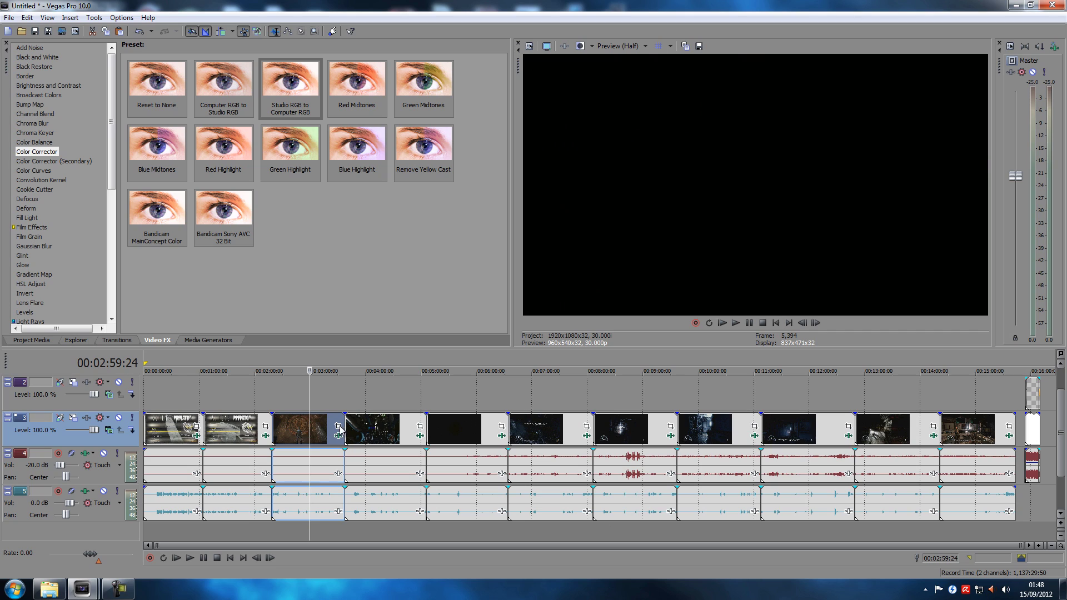
ctrl+click(378, 428)
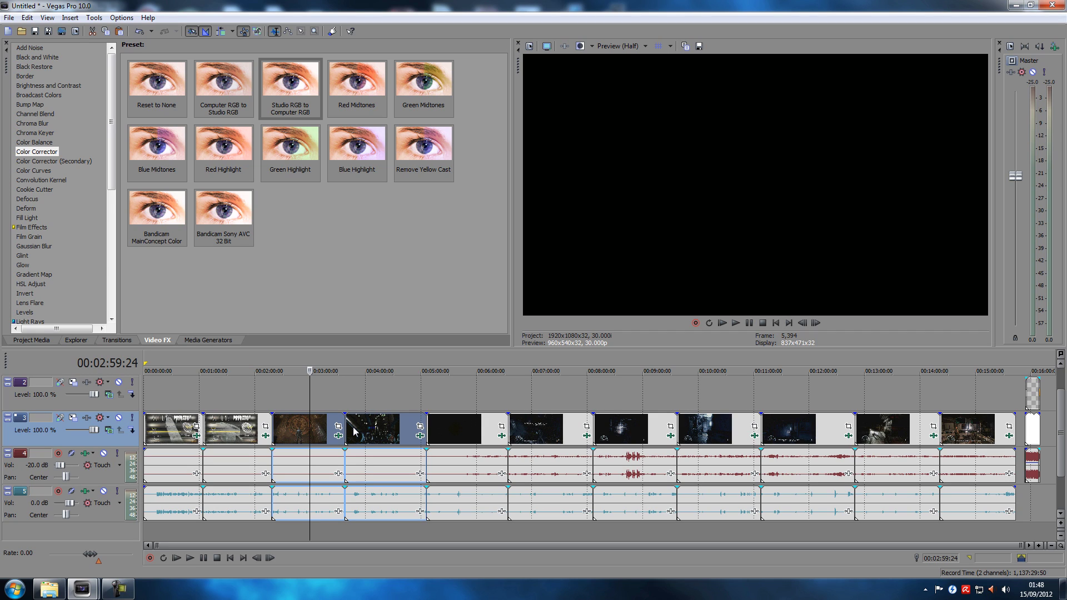
key(u)
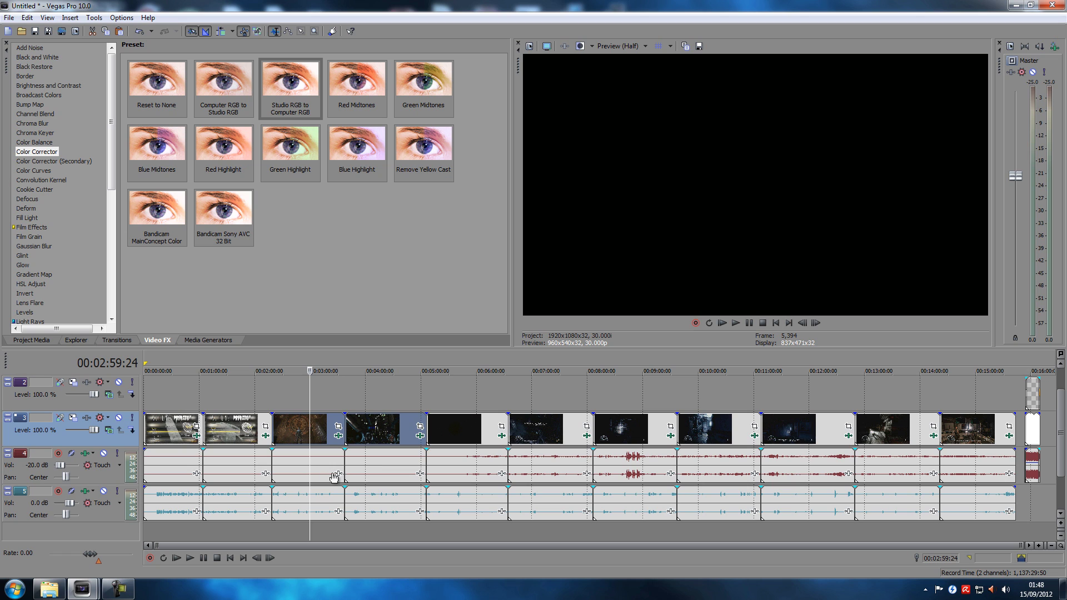
Try shifting the third and fourth video clips about 18 seconds along the timeline without their audio, and undo the changes.
mouse_move(323, 435)
mouse_down()
mouse_move(384, 432)
mouse_move(300, 432)
mouse_move(361, 431)
mouse_move(328, 427)
mouse_up()
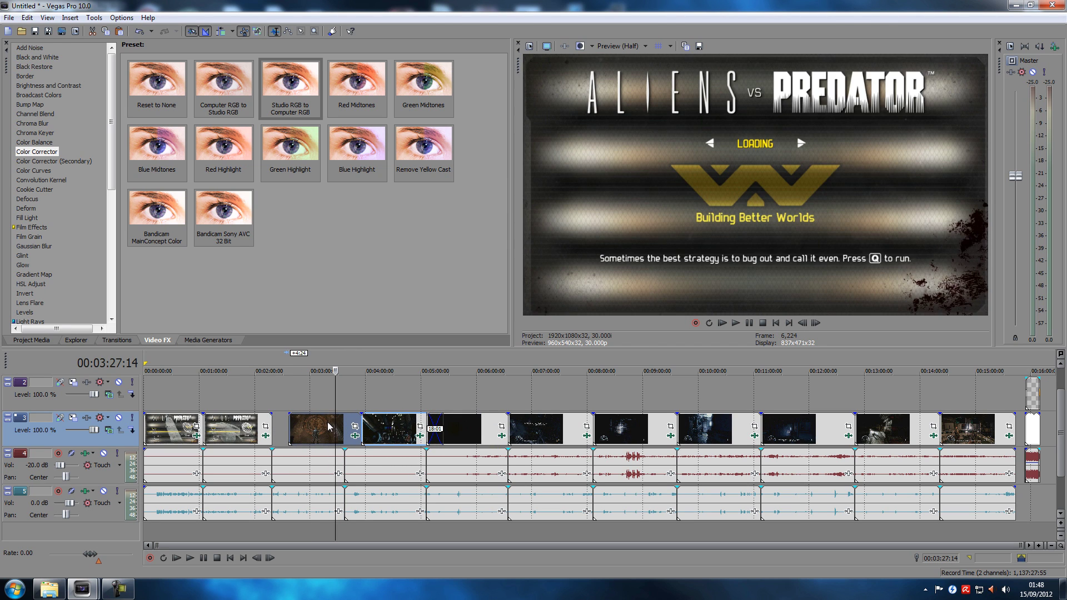
key(ctrl+z)
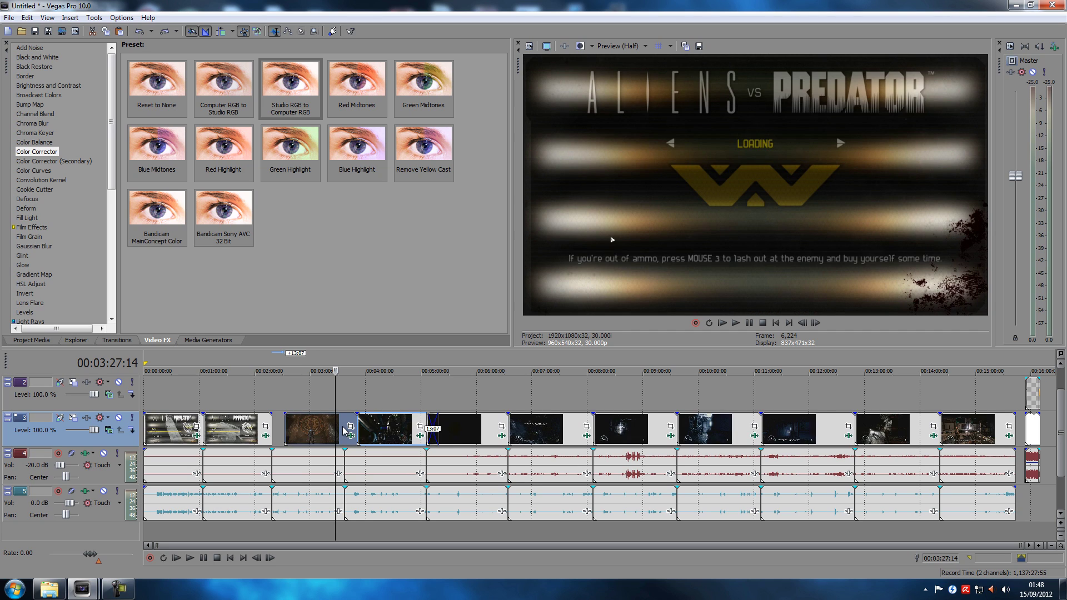
key(ctrl+z)
click(351, 432)
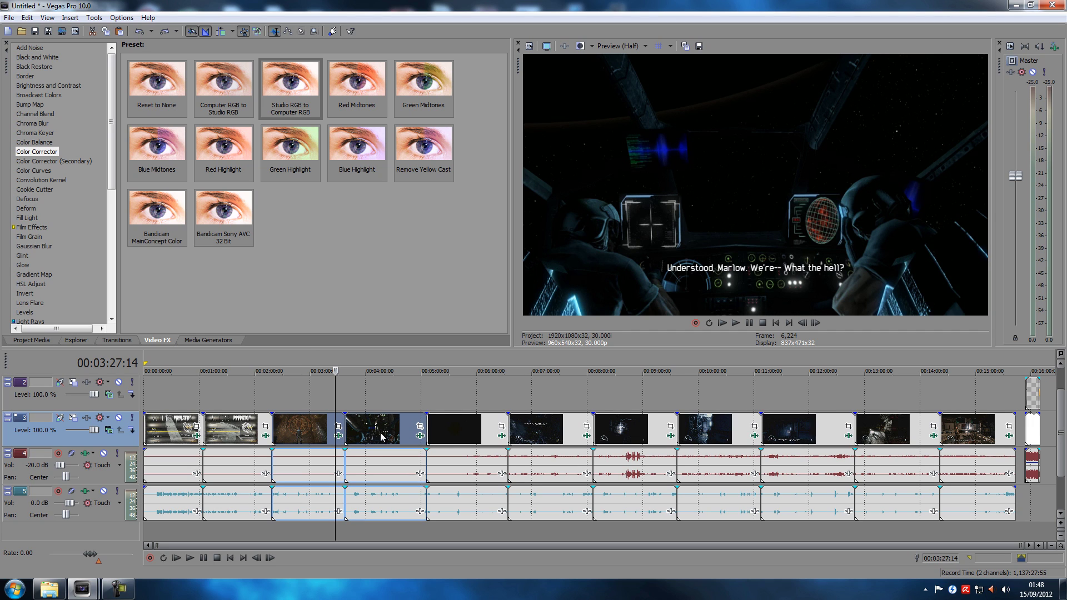
Select the third and fourth video clips together with their audio events on both audio tracks.
click(318, 433)
click(380, 431)
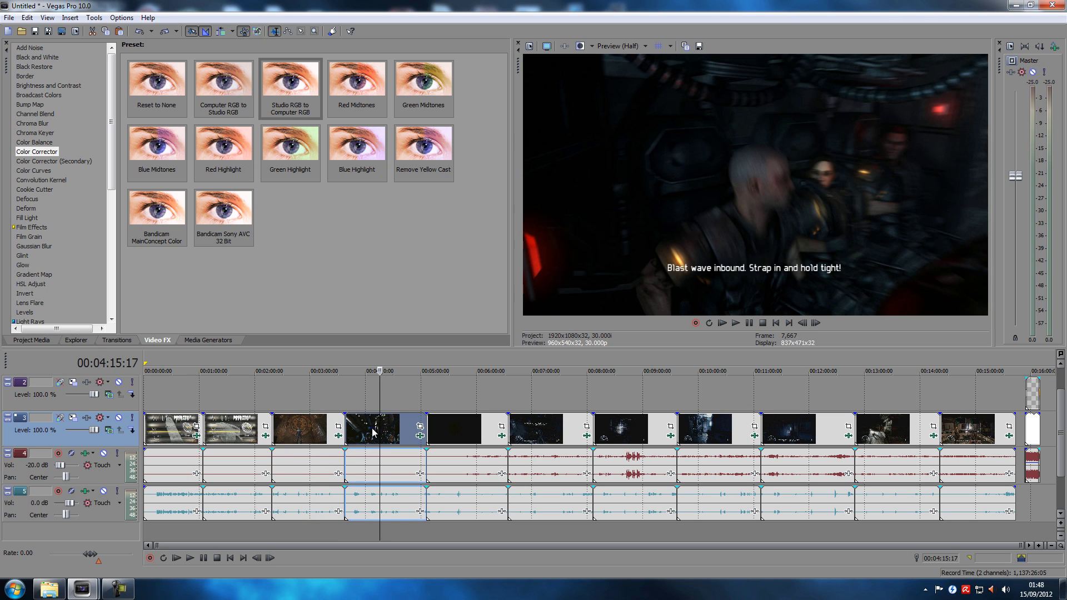
click(321, 428)
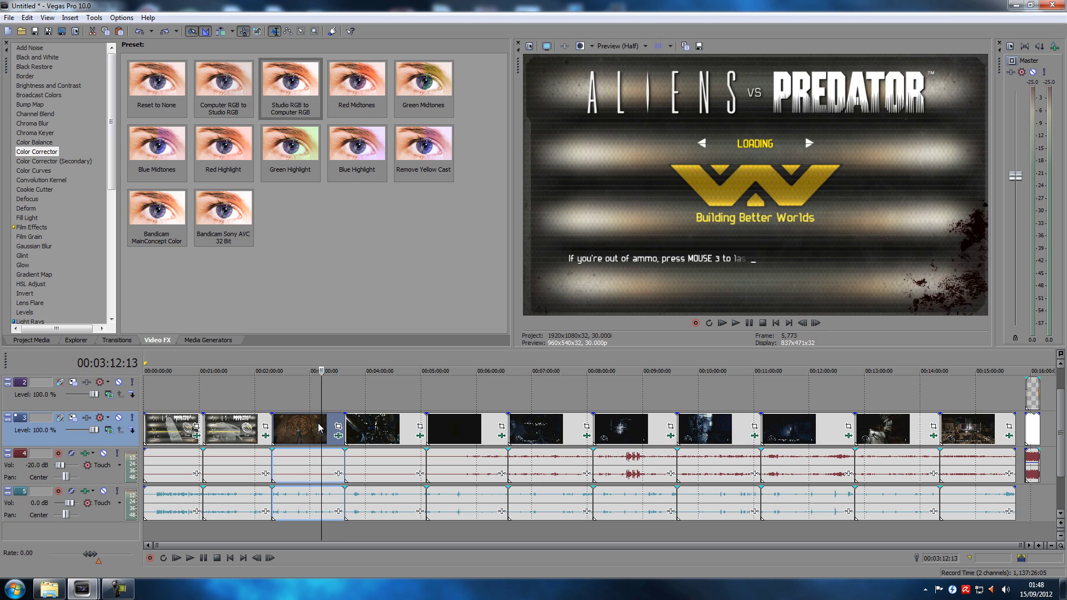
click(315, 461)
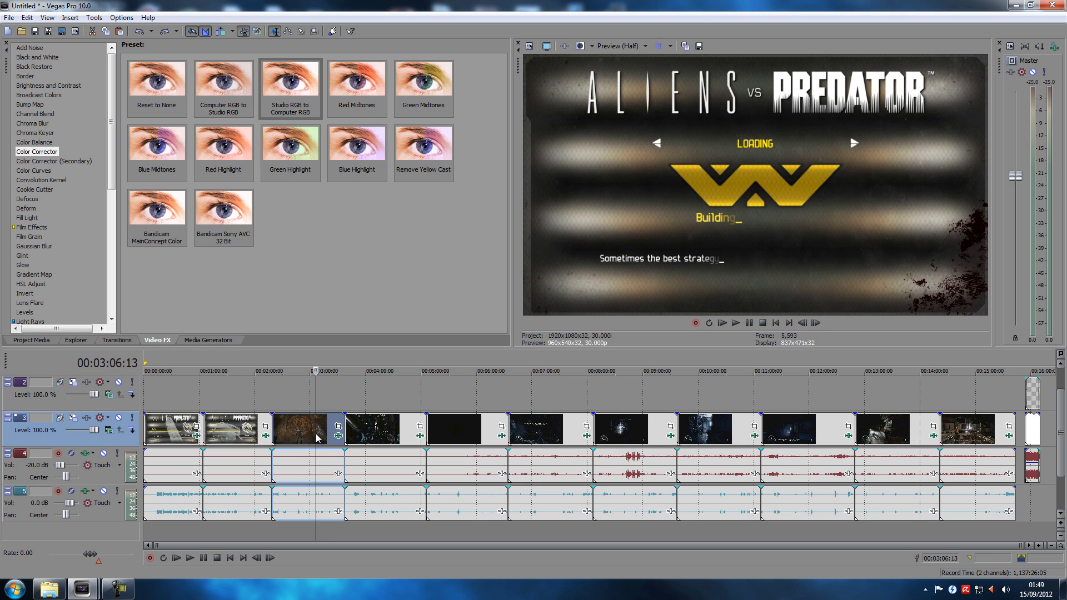
click(325, 464)
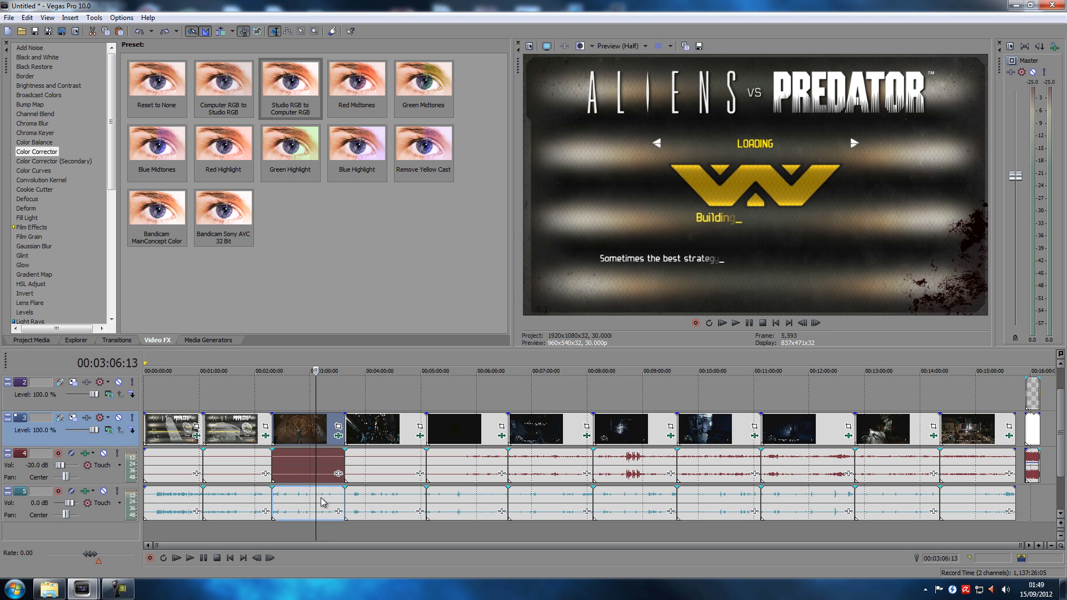
ctrl+click(322, 503)
ctrl+click(370, 436)
ctrl+click(372, 472)
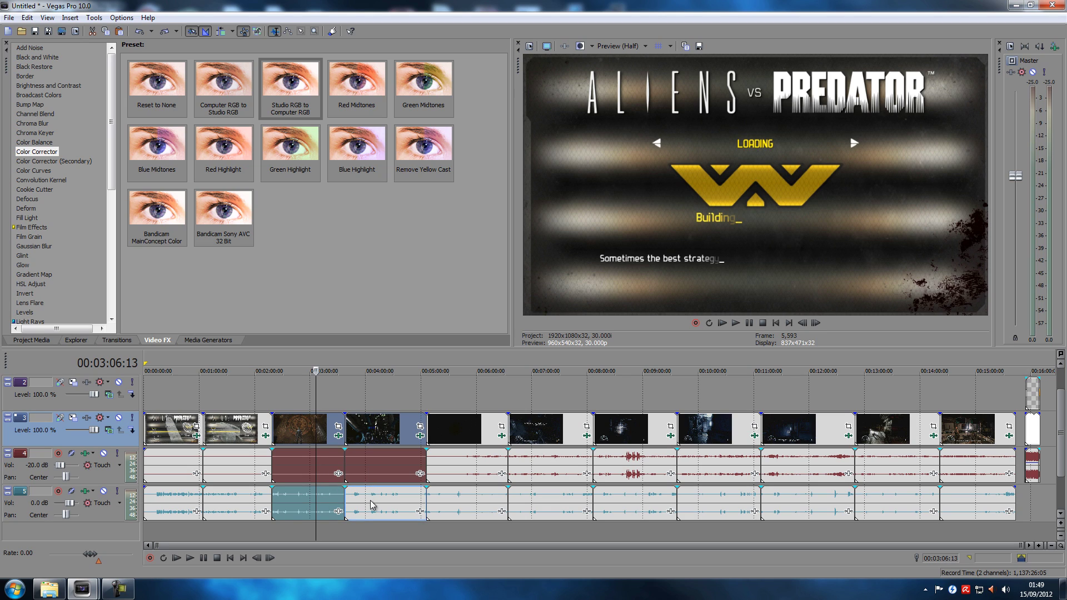
ctrl+click(372, 506)
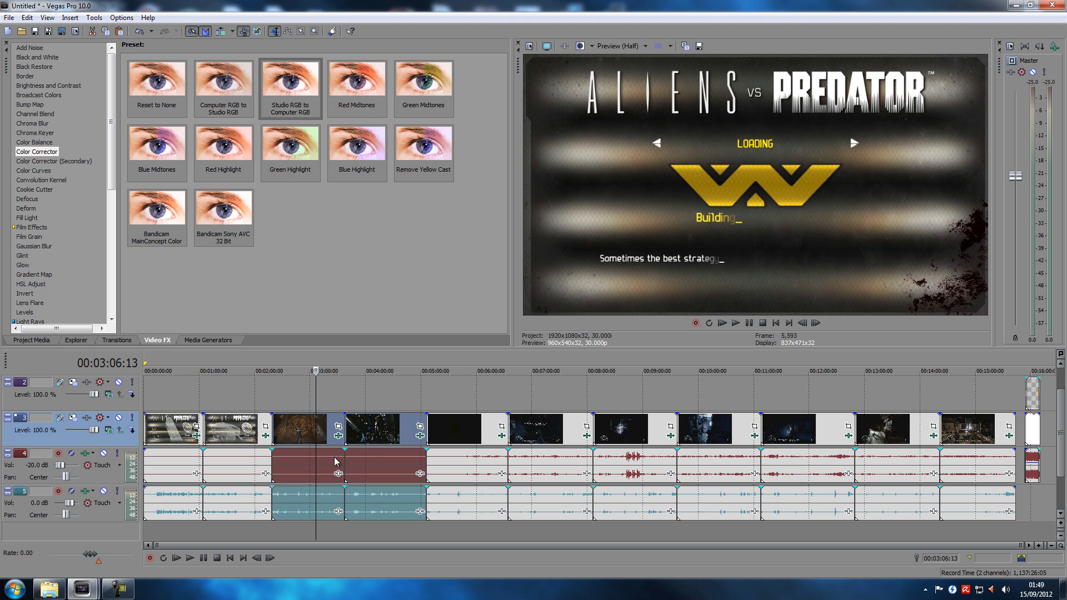
Reselect the third and fourth clips with their audio, and undo the last change.
click(336, 395)
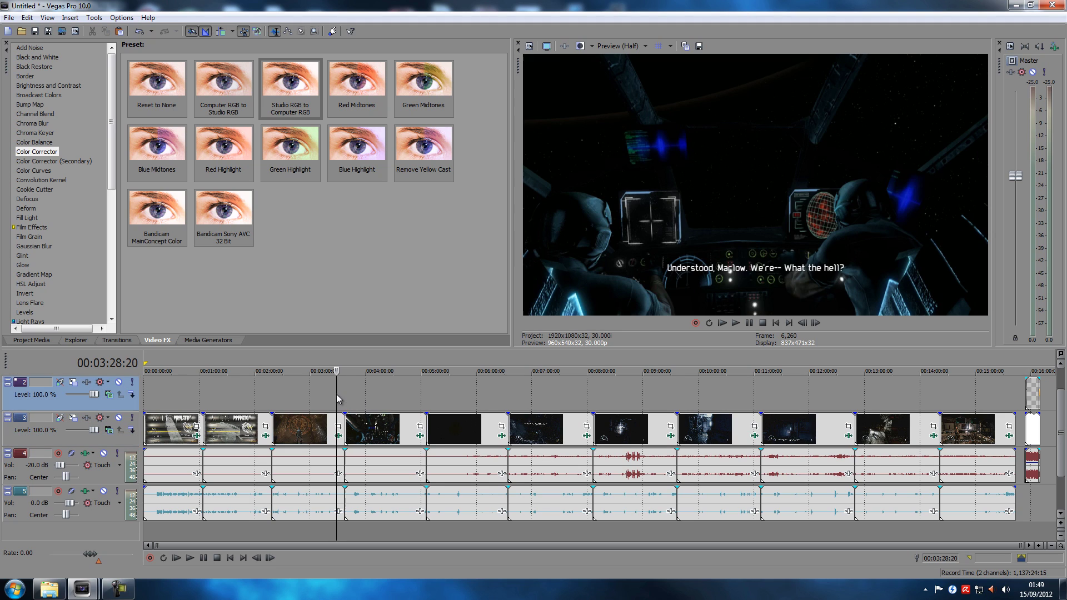
click(307, 436)
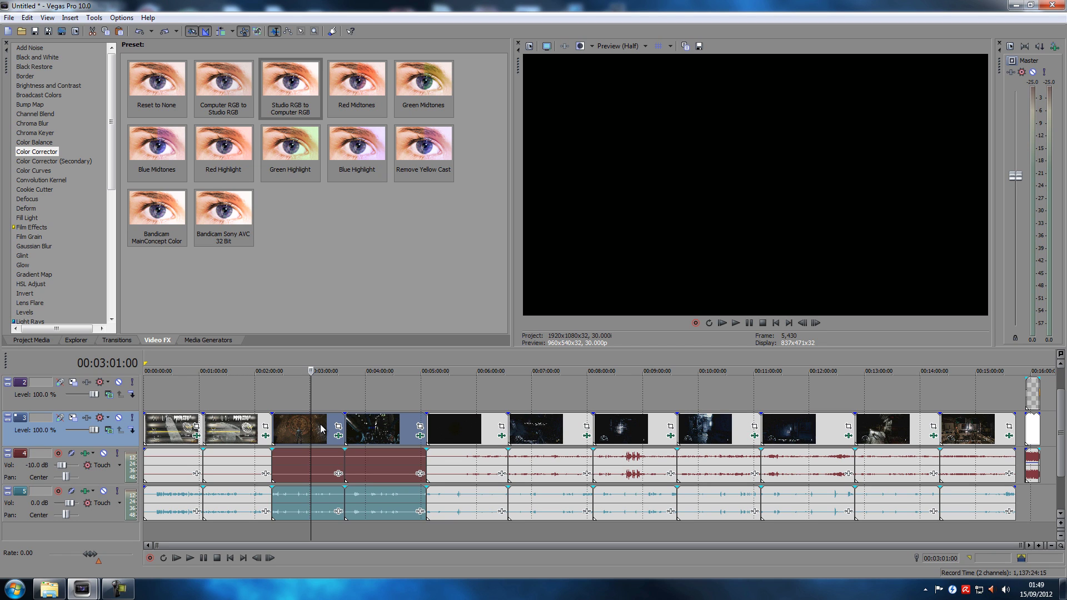
ctrl+click(320, 425)
key(ctrl+z)
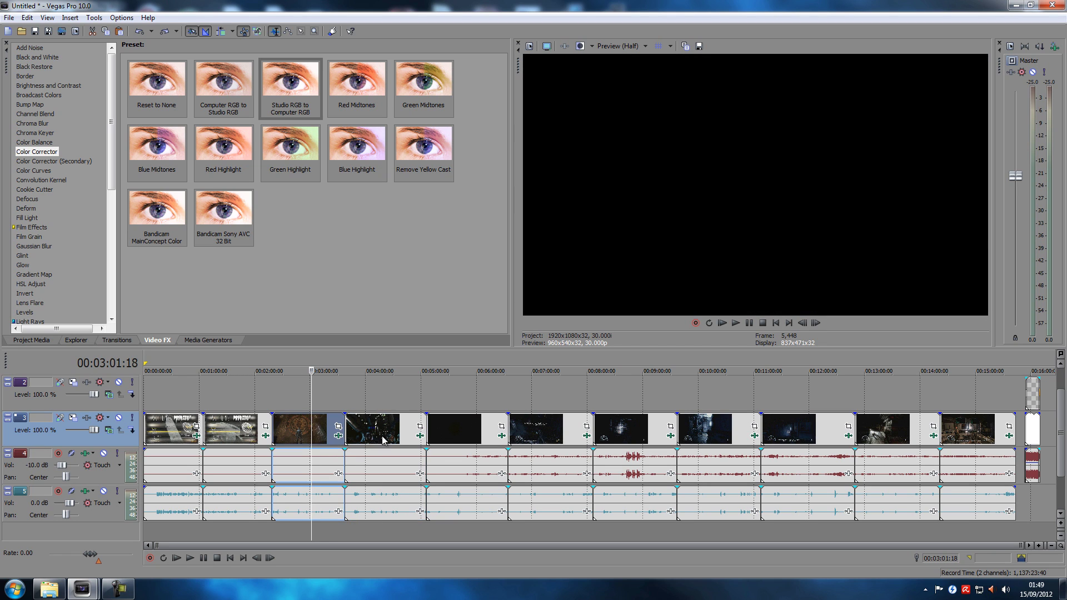
click(382, 436)
click(309, 434)
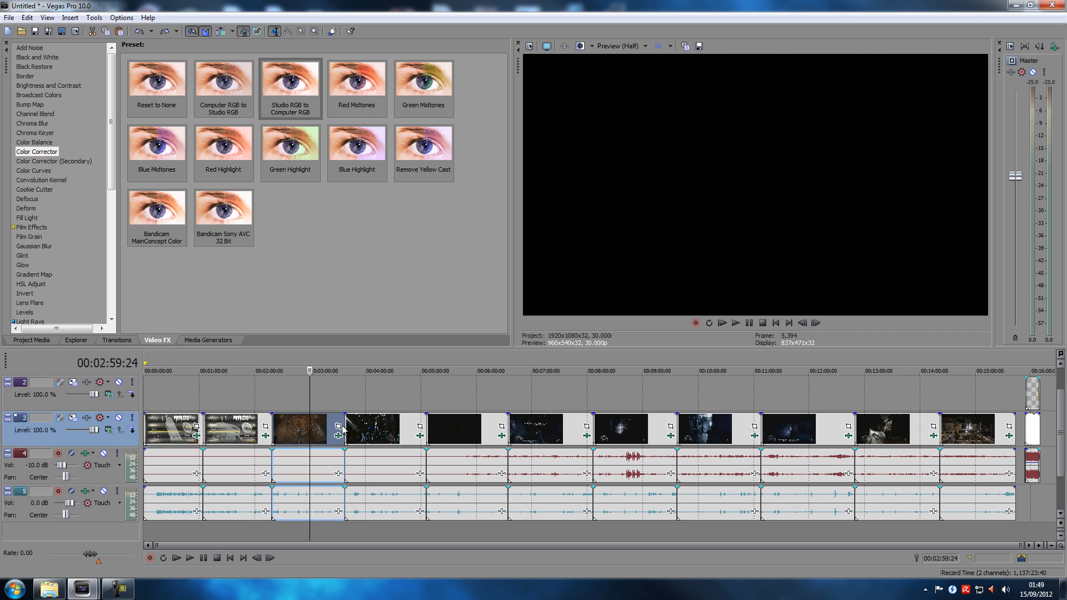
ctrl+click(388, 434)
click(315, 435)
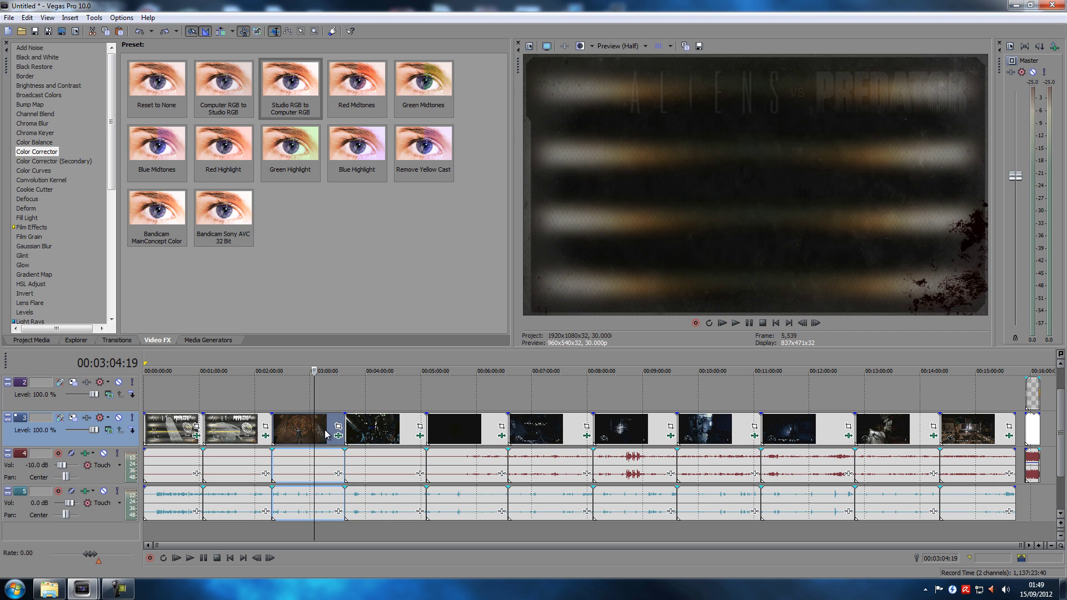
click(309, 435)
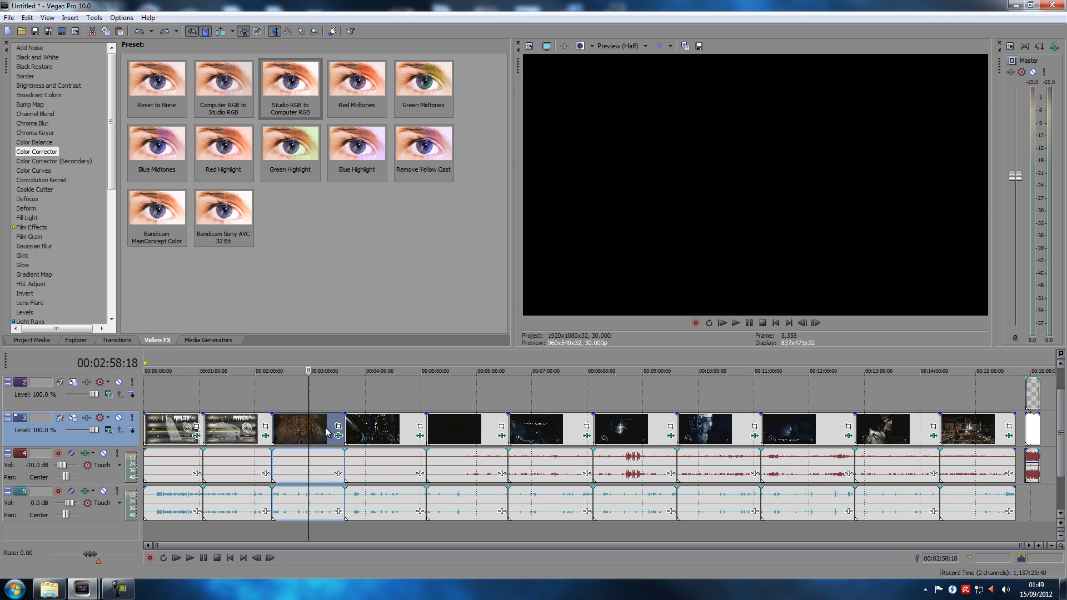
click(327, 432)
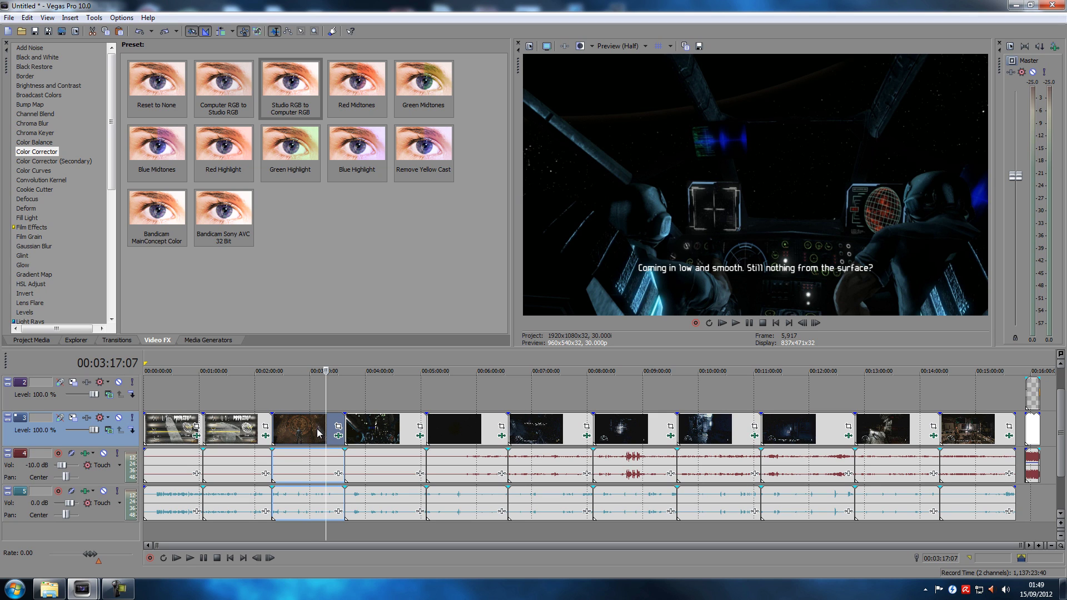
click(317, 431)
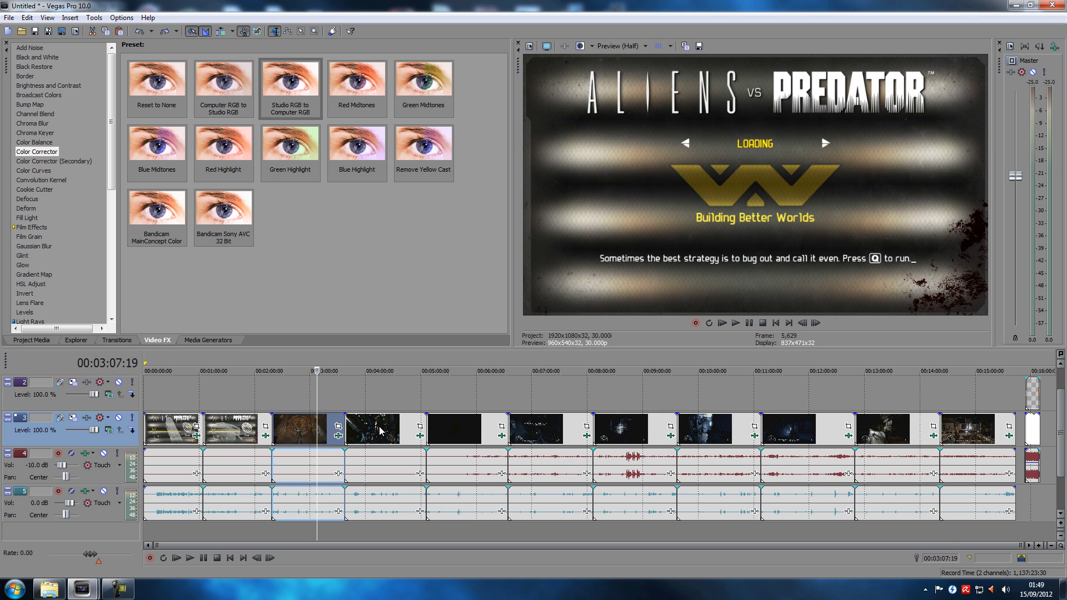
Group the third and fourth video clips with each other, separate from their audio events.
click(312, 436)
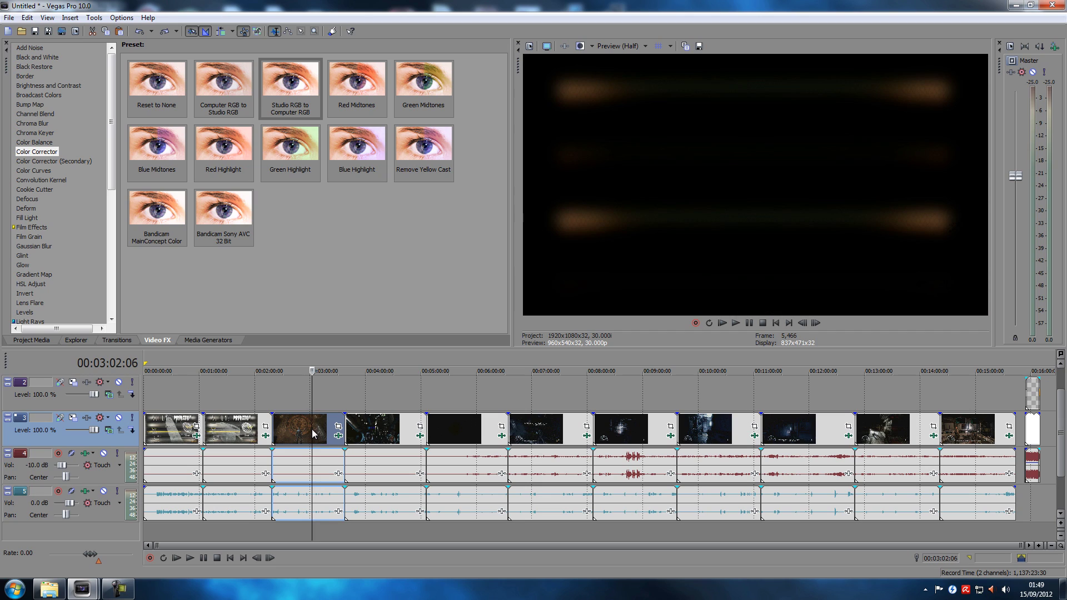
ctrl+click(392, 432)
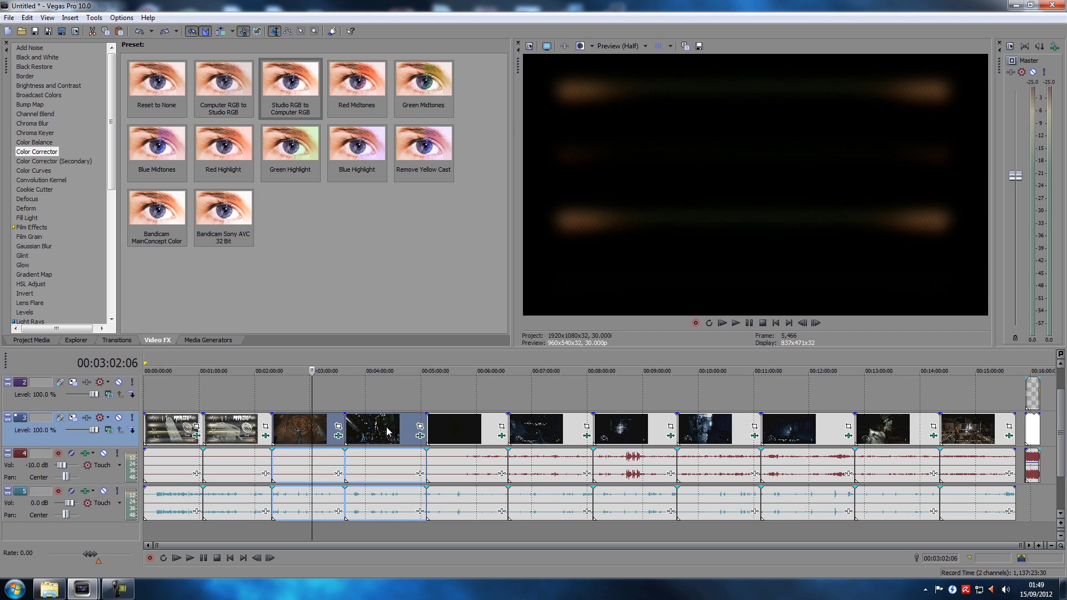
click(381, 432)
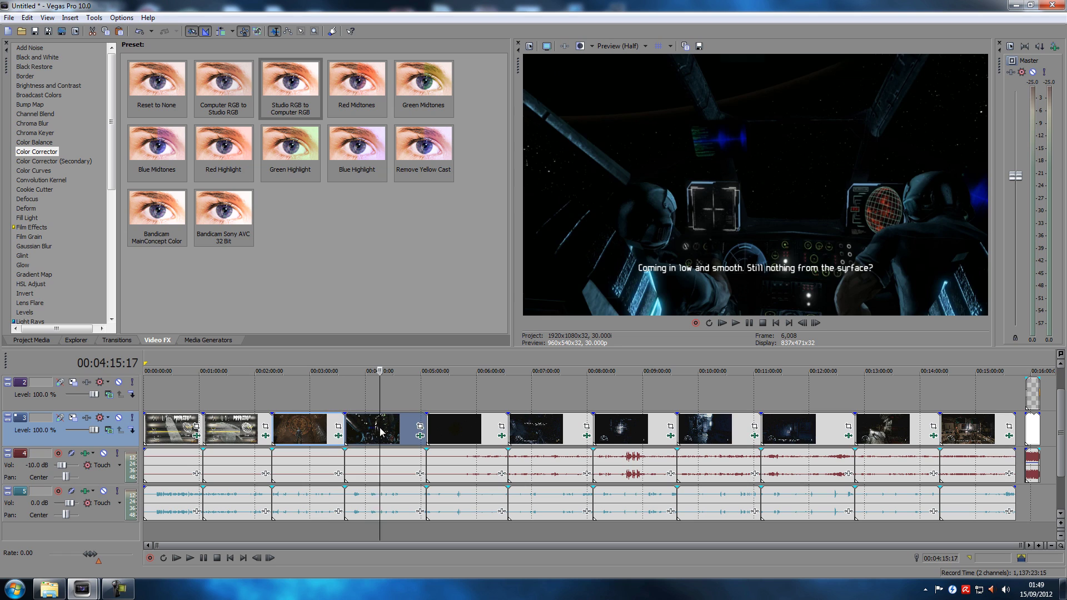
Check the video-only group by alternately selecting the third and fourth video clips.
click(337, 433)
click(389, 432)
click(328, 428)
click(319, 431)
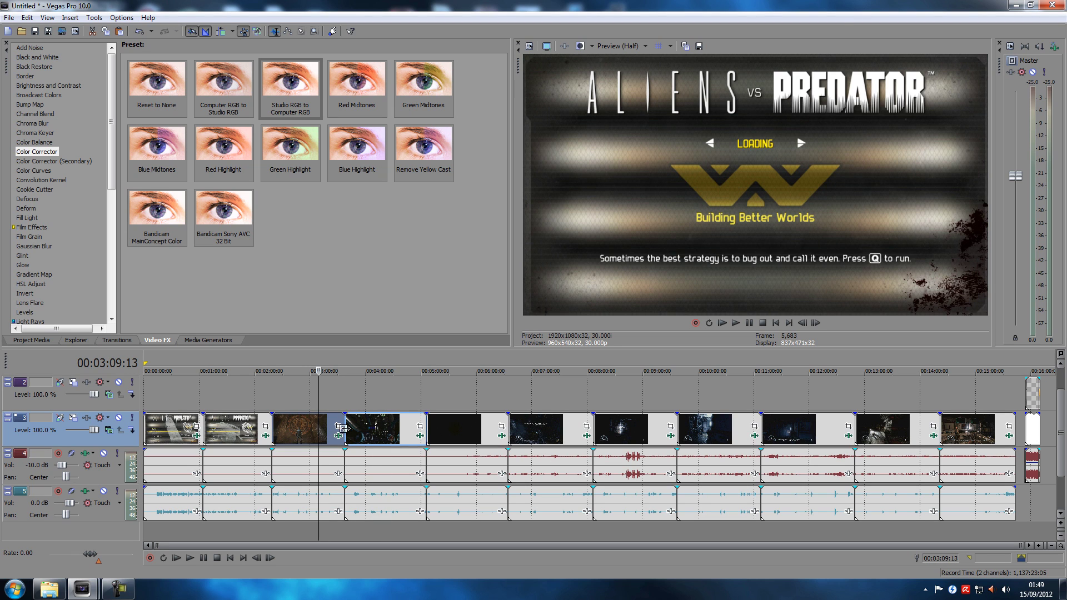
click(377, 431)
click(317, 432)
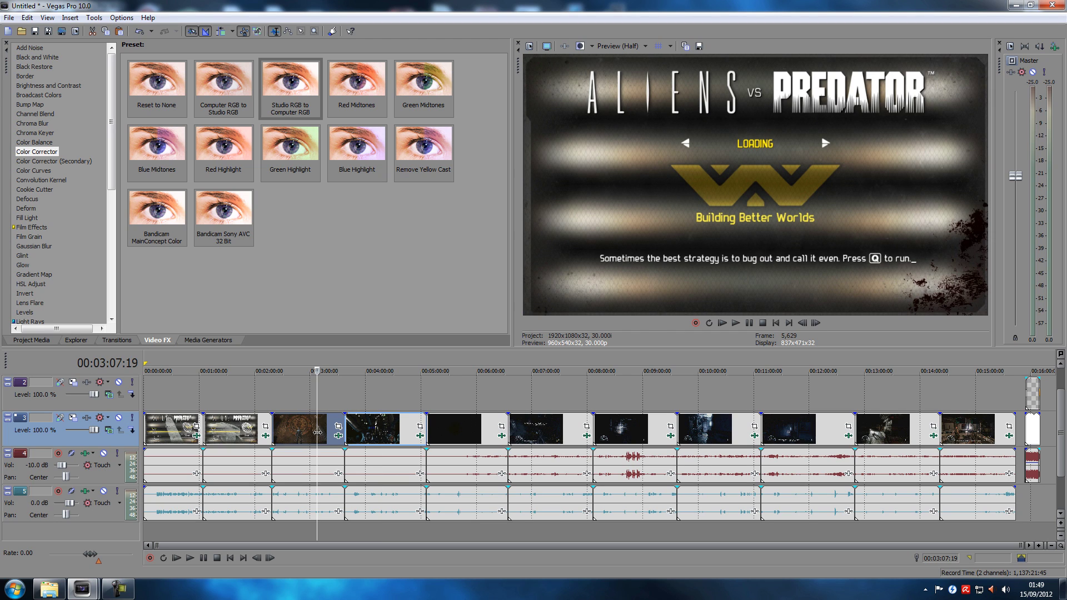
Ungroup the third and fourth video clips from each other.
click(378, 431)
click(312, 432)
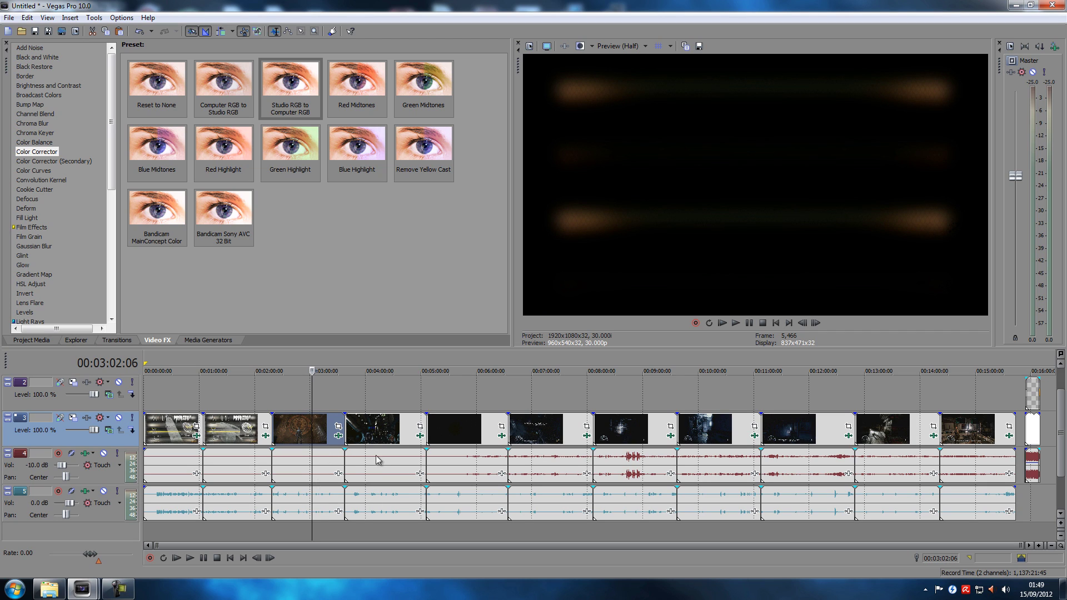
Select the third video clip together with its matching events on both audio tracks.
click(322, 435)
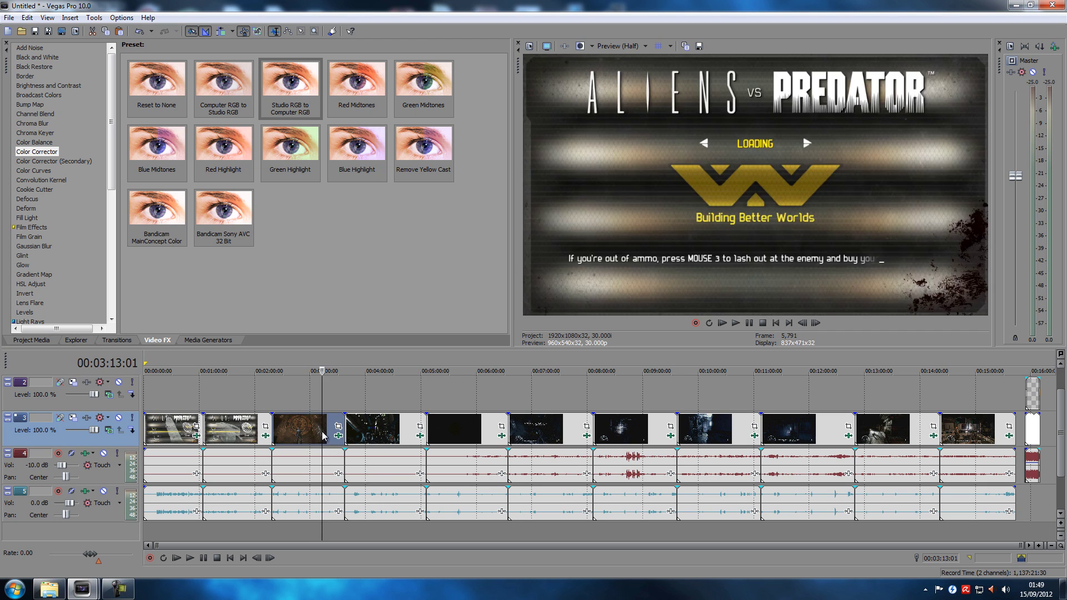
click(309, 465)
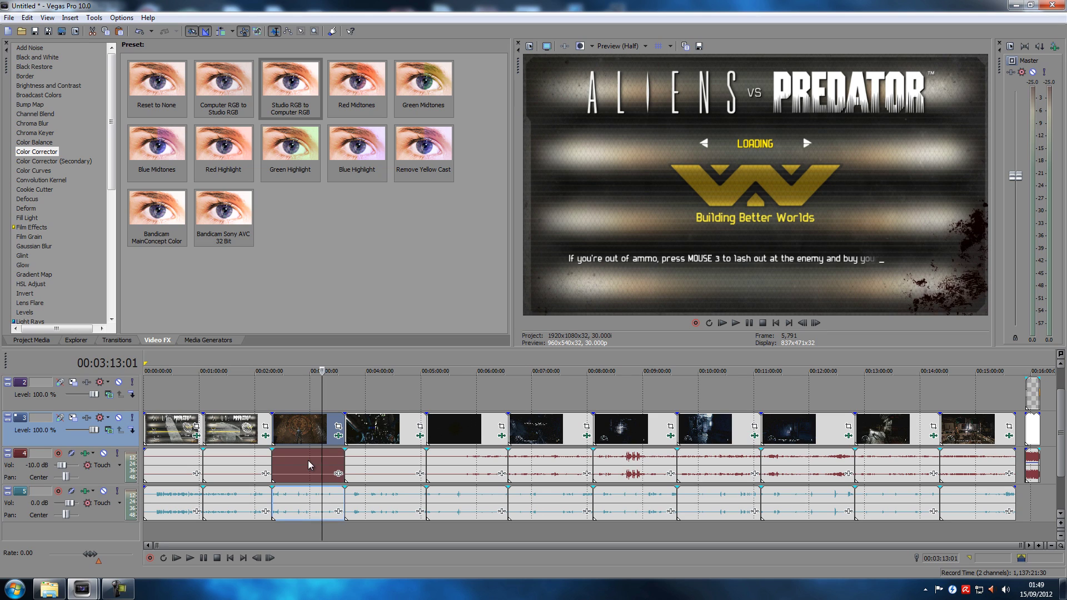
ctrl+click(311, 495)
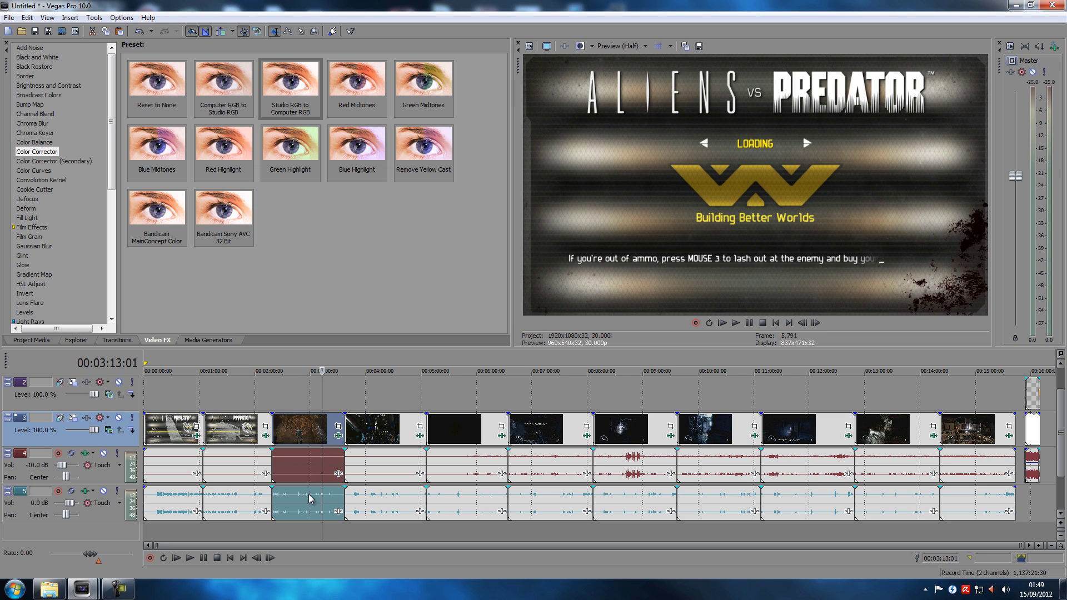
Group the fourth video clip with its events on both audio tracks and check by selecting the third and fourth video clips.
click(381, 433)
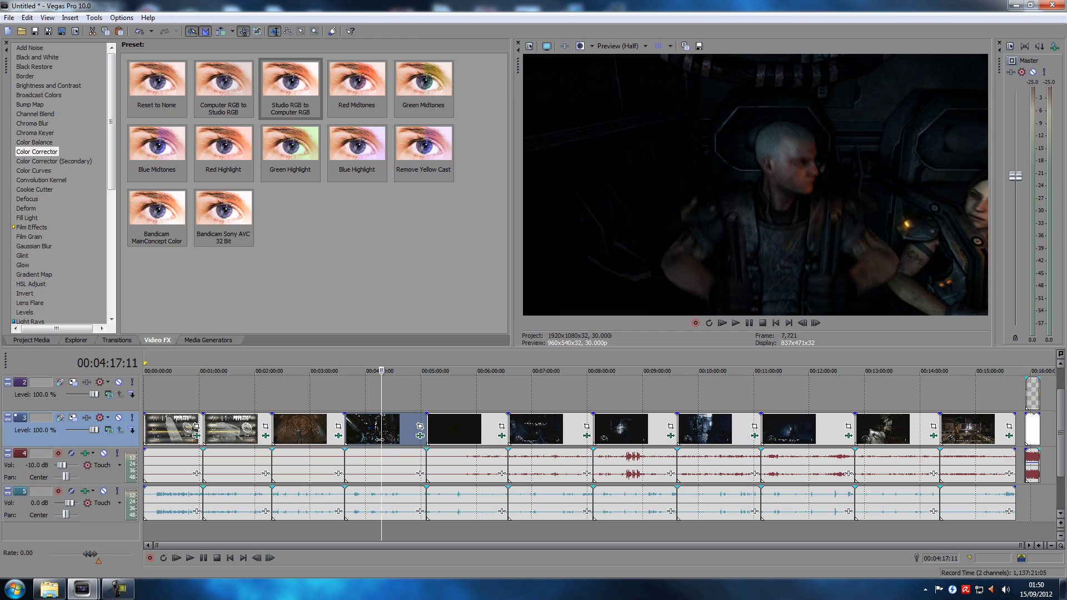
ctrl+click(371, 467)
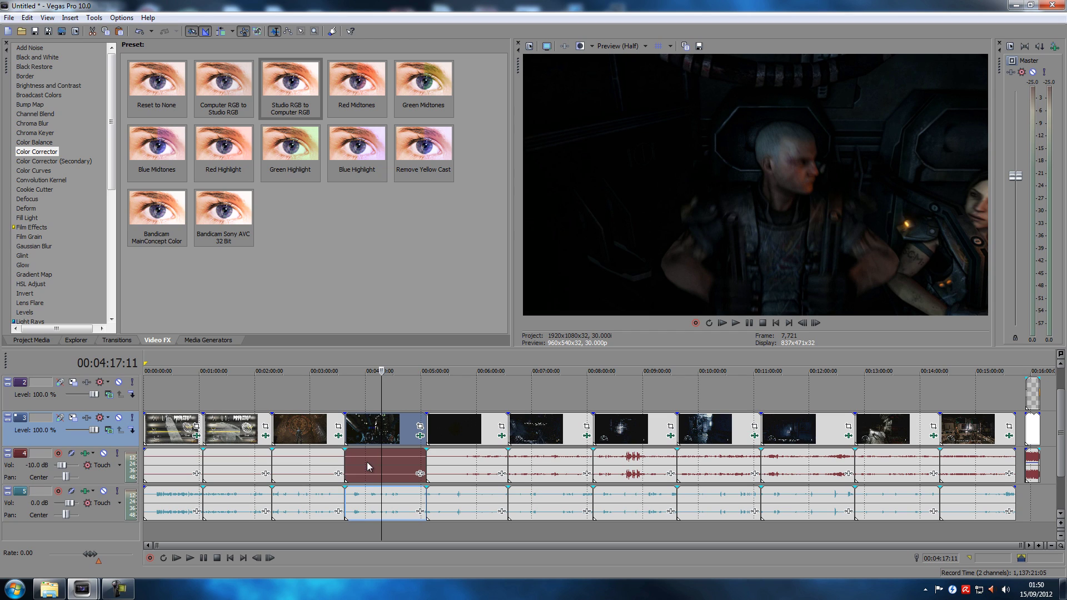
ctrl+click(366, 502)
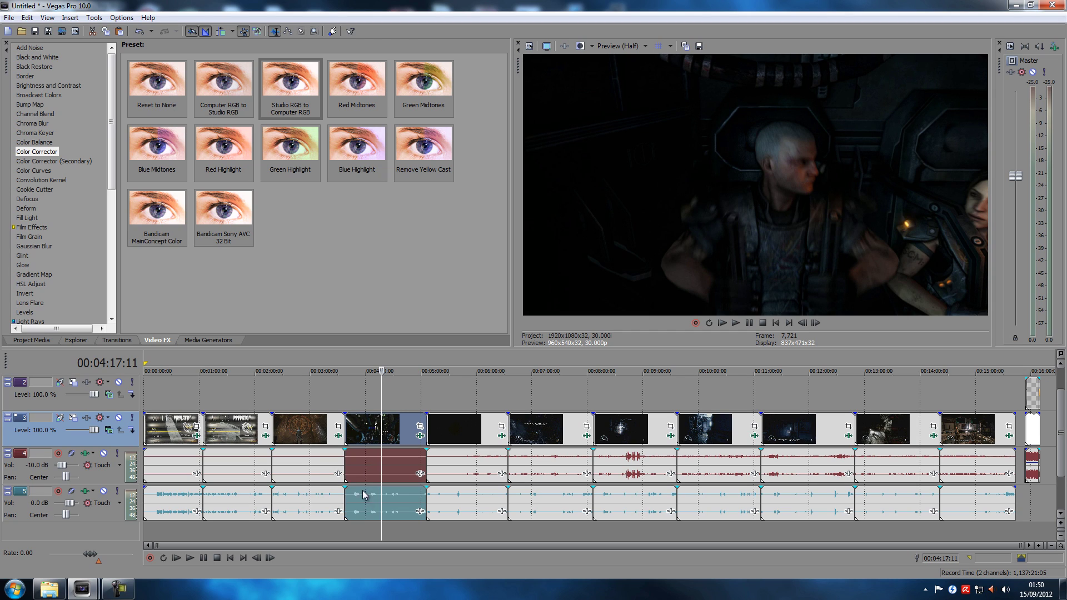
mouse_move(363, 493)
click(308, 438)
click(362, 430)
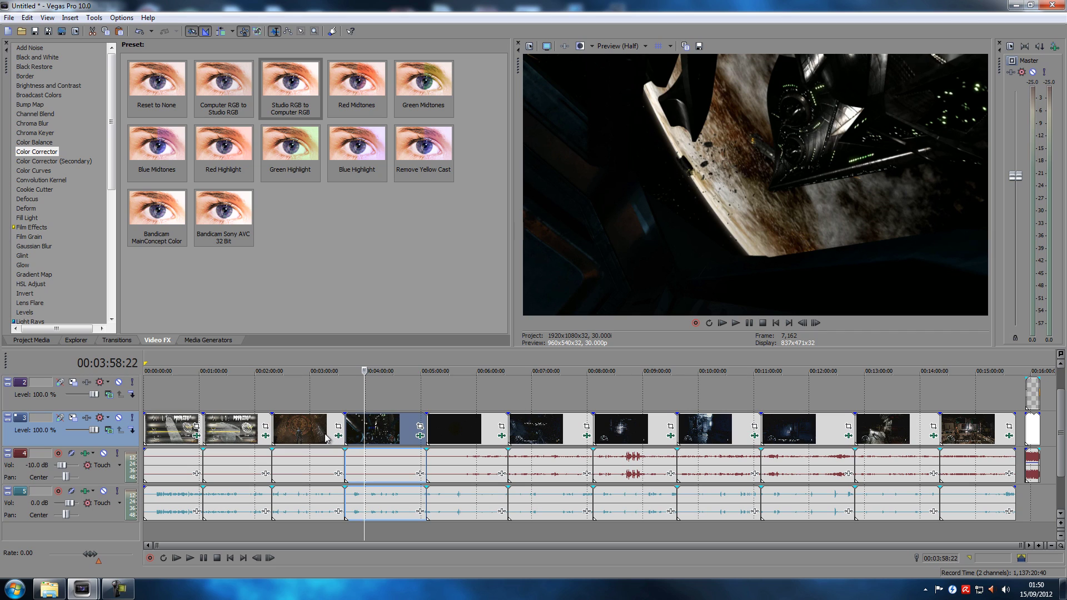
Group the third and ninth video clips with all their matching audio events, and check the group by selecting the third clip.
click(310, 466)
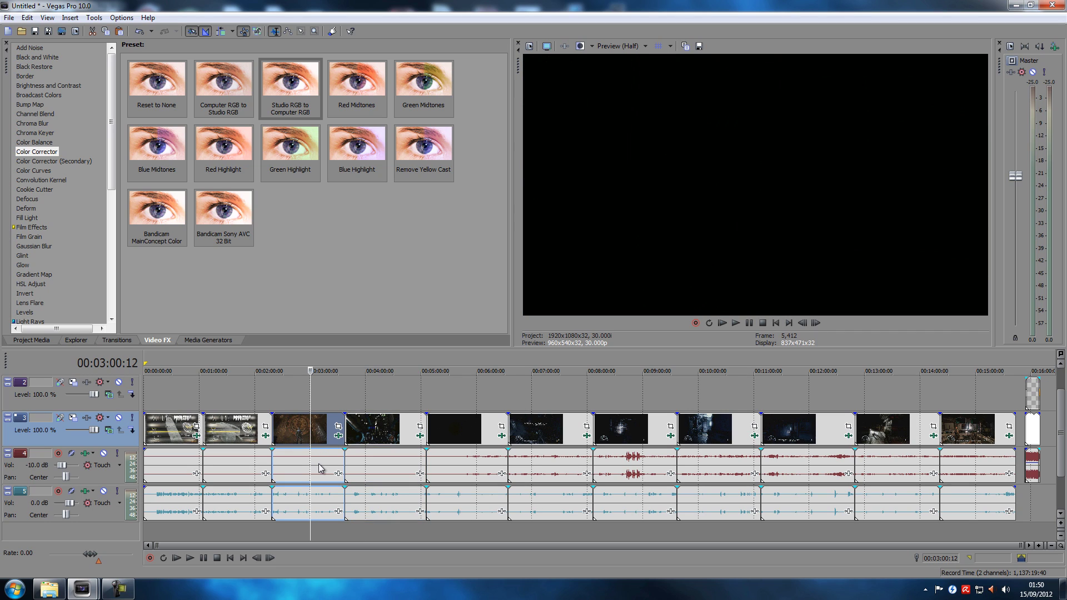
ctrl+click(326, 505)
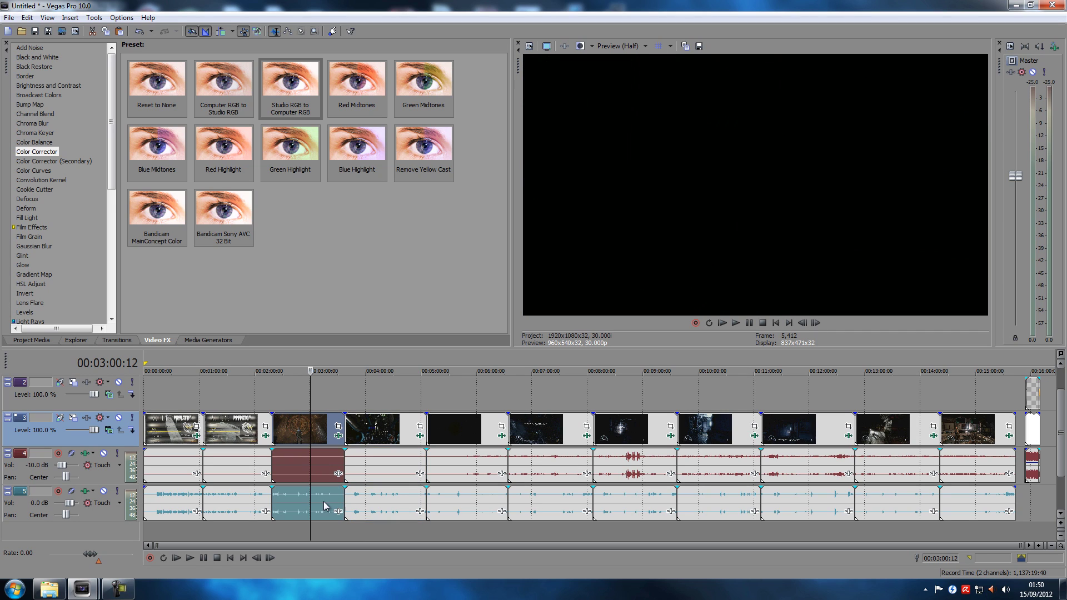
ctrl+click(804, 429)
ctrl+click(800, 471)
ctrl+click(808, 509)
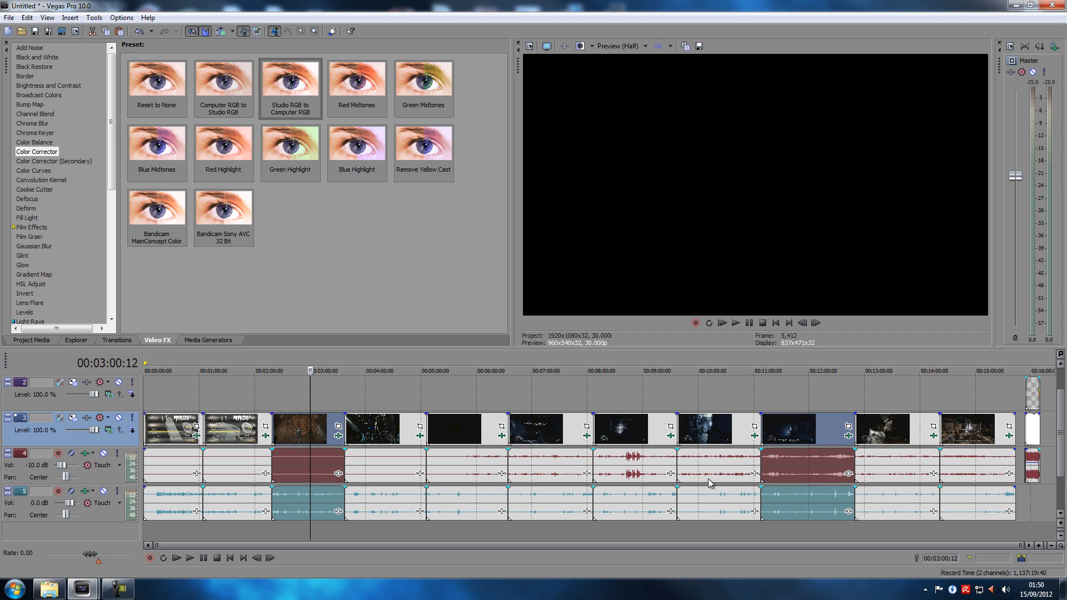
click(328, 391)
click(306, 430)
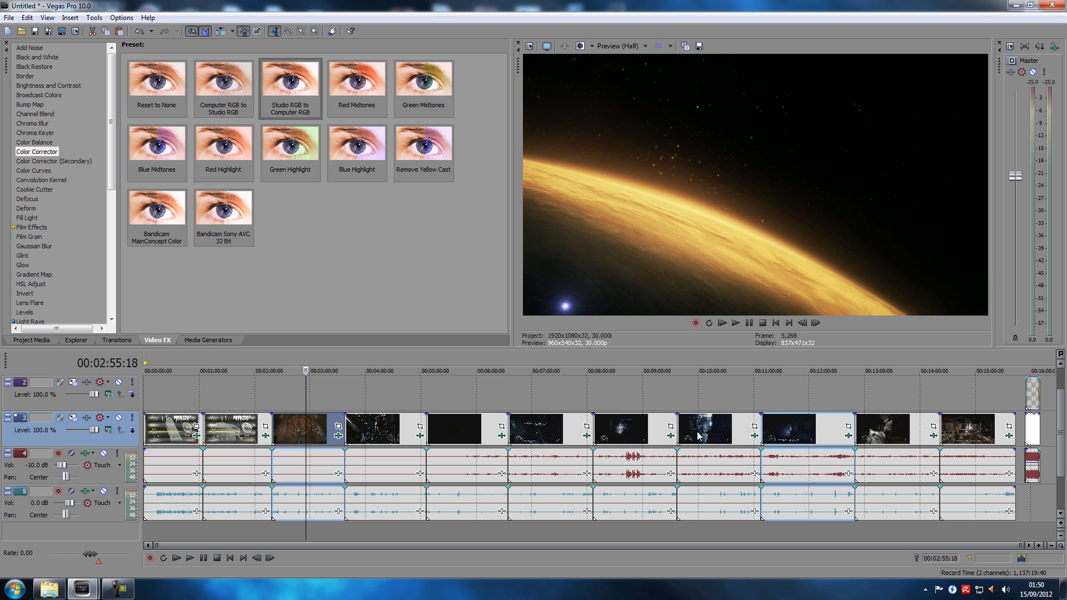
Try moving the third video clip up to video track 2 and back, repeat the move, and undo it.
drag(319, 430, 316, 408)
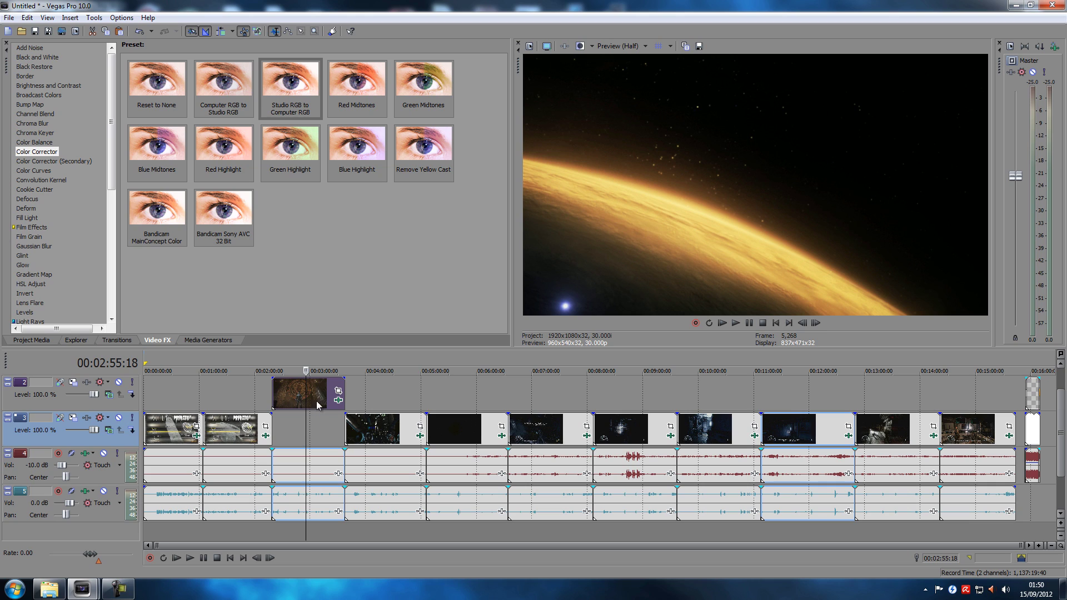
click(319, 422)
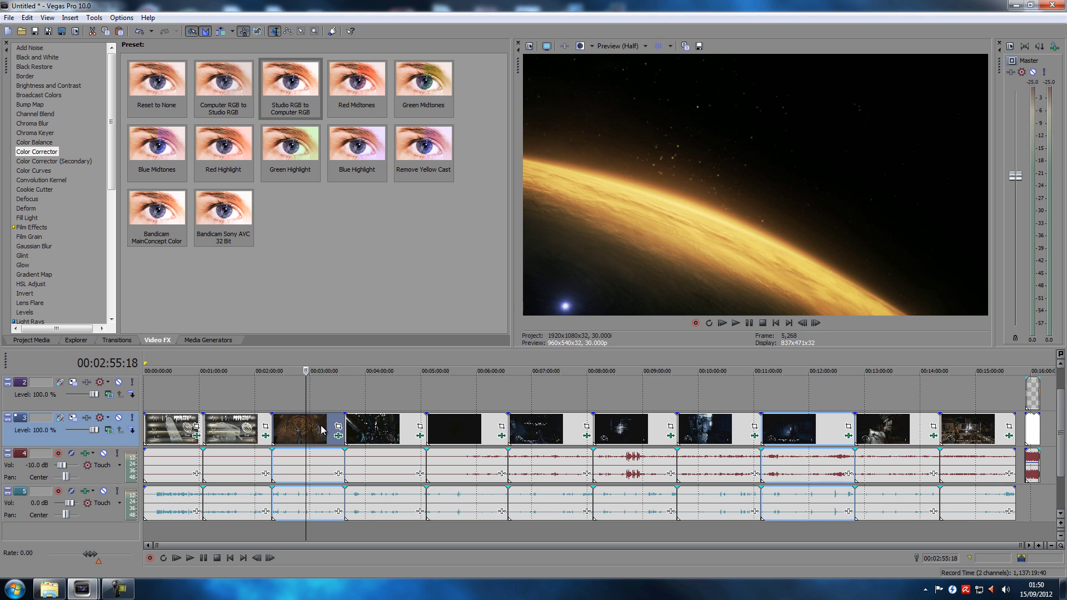
drag(321, 425, 321, 393)
key(ctrl+z)
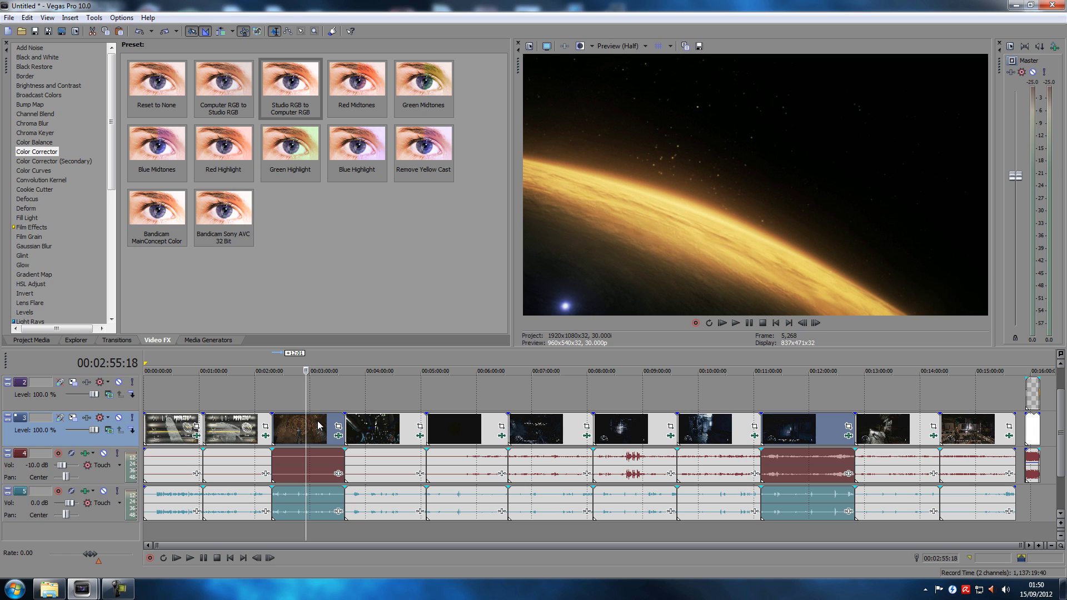
Regroup the third and fourth video clips, each with its own events on both audio tracks.
click(320, 432)
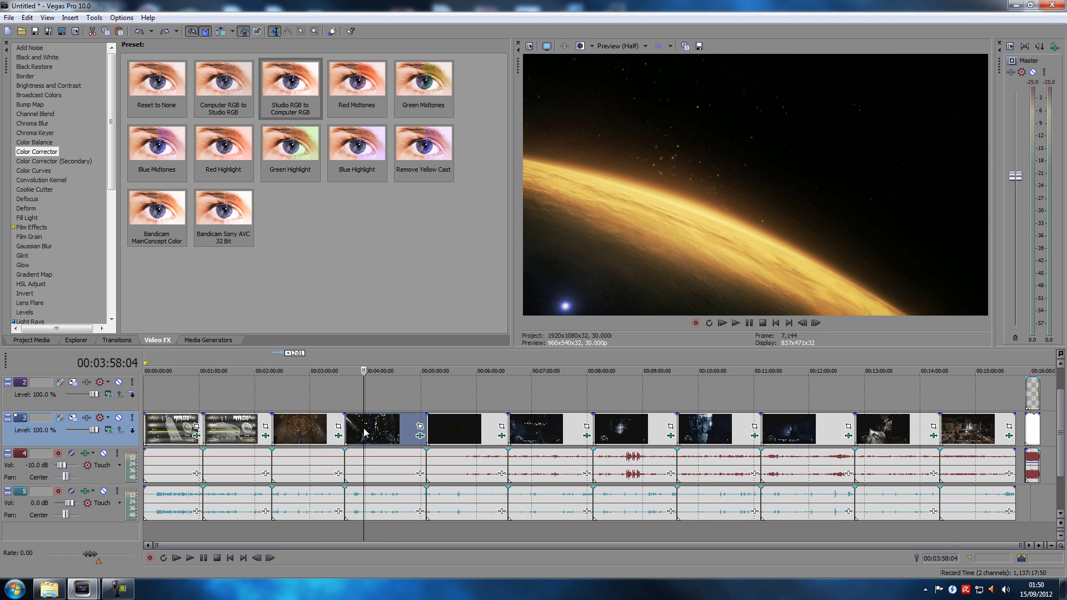
click(361, 433)
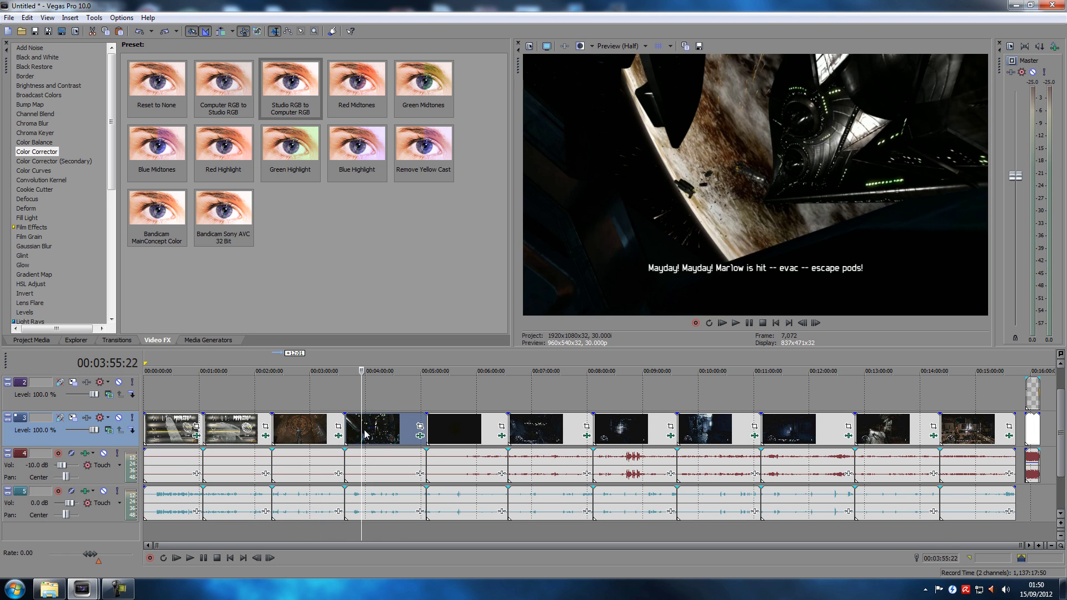
click(385, 465)
click(387, 497)
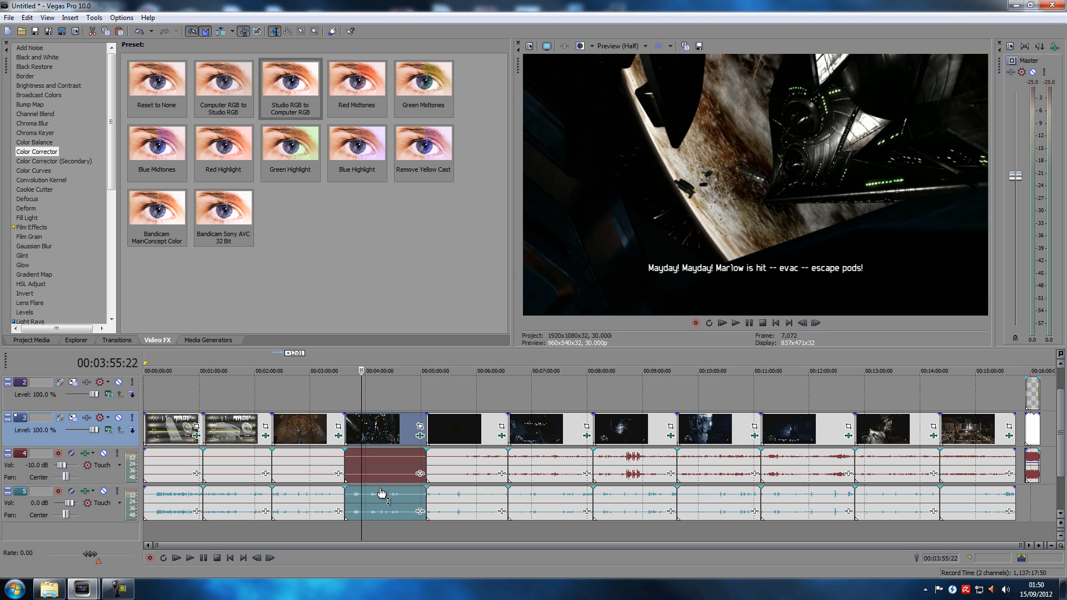
click(310, 470)
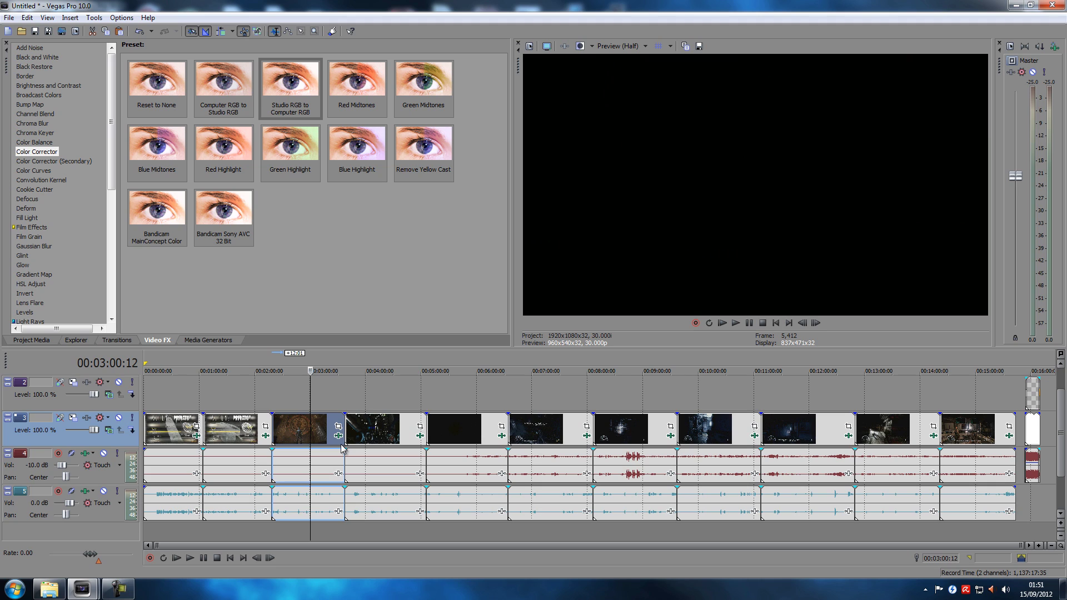
Undo the edits back through the last two clip splits and select the rejoined long clip at the end of the gameplay.
ctrl+click(343, 449)
key(ctrl+z)
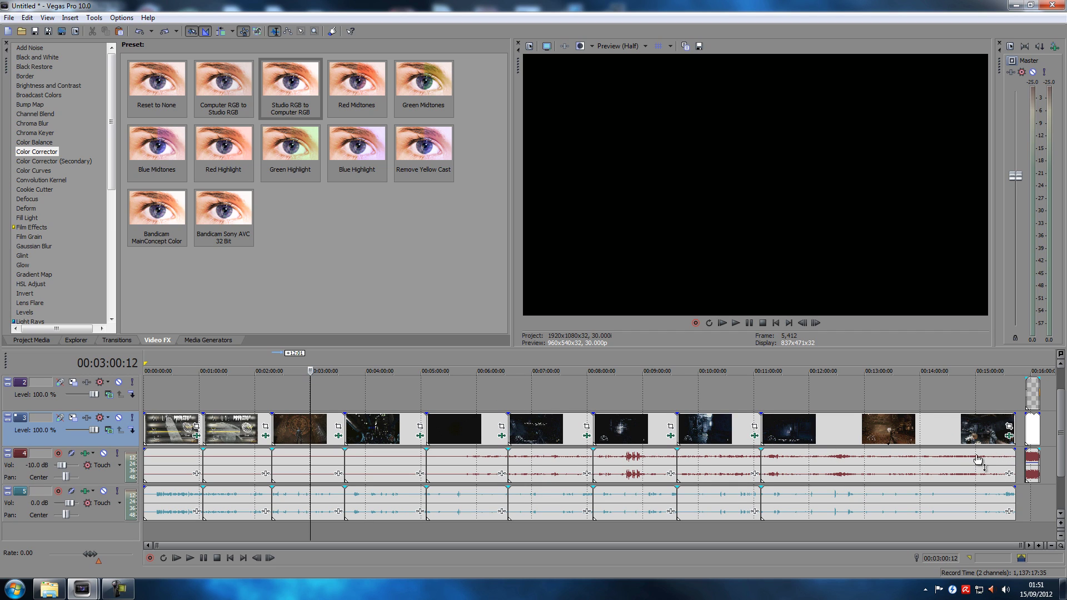
click(977, 437)
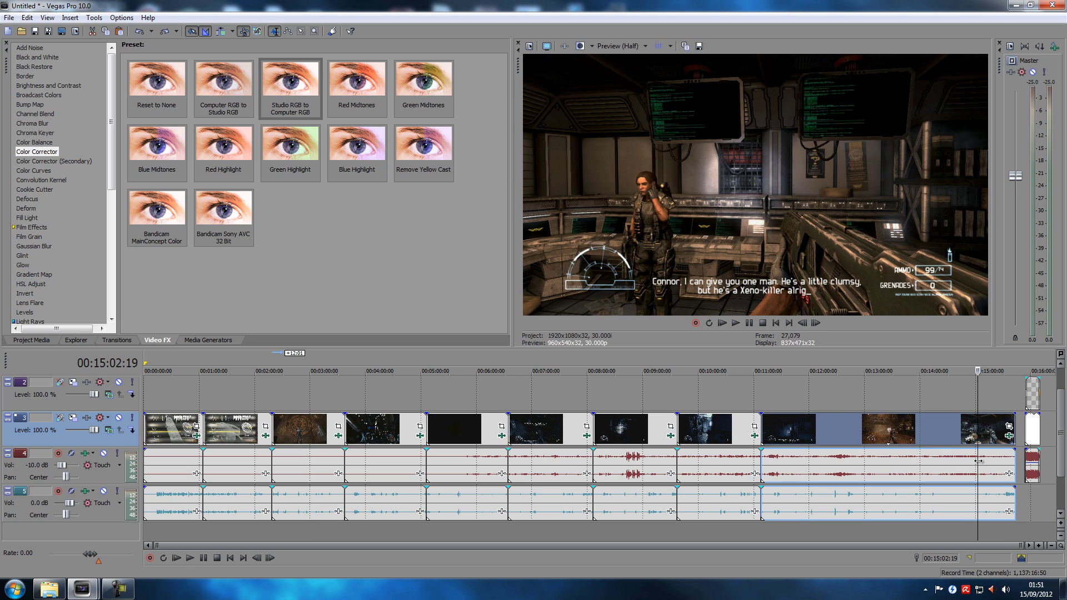
Examine the join between the outro's audio events closely at 00:15:54:18.
click(1032, 503)
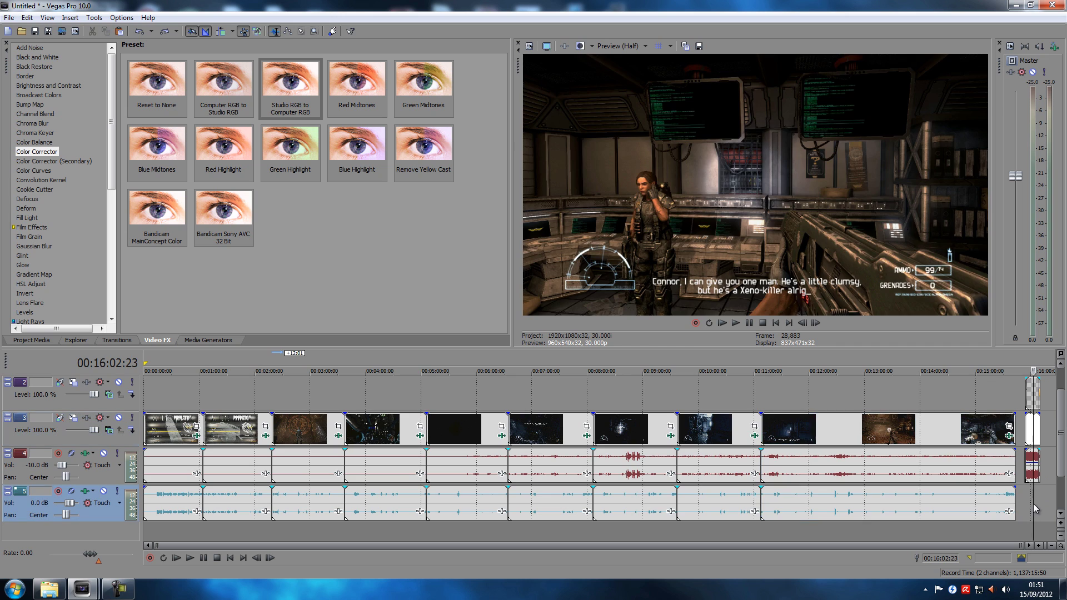
scroll(932, 495, up, 4)
scroll(969, 505, up, 3)
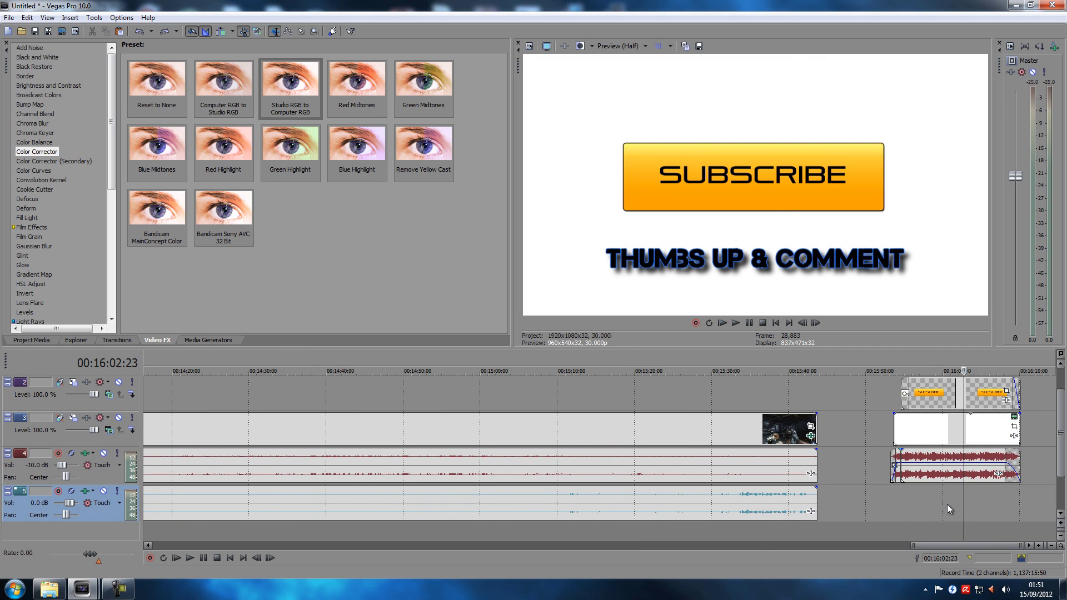
click(900, 503)
scroll(892, 497, up, 15)
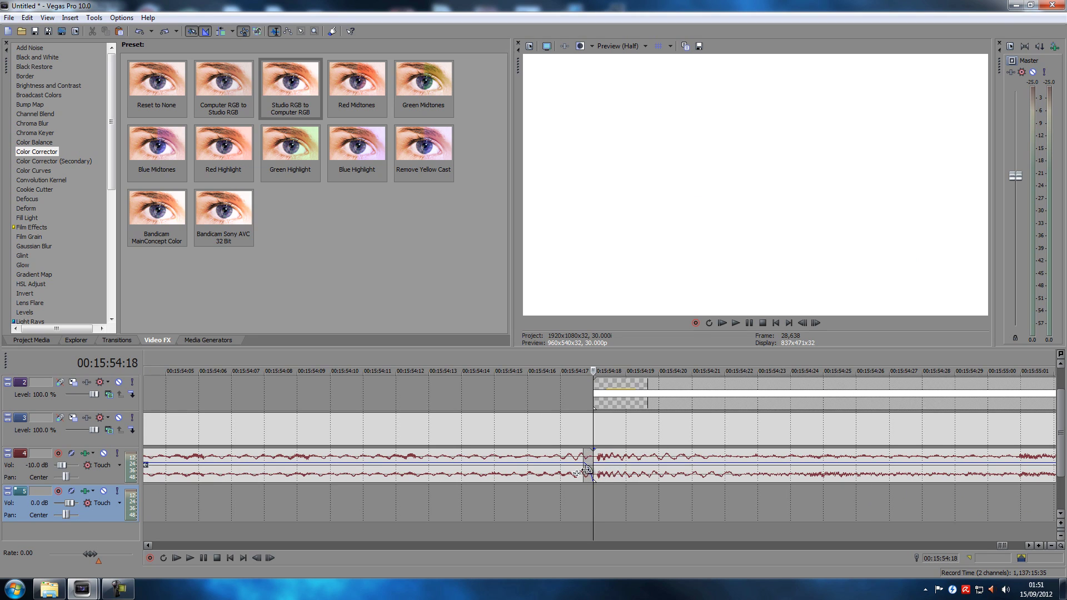
scroll(629, 504, down, 15)
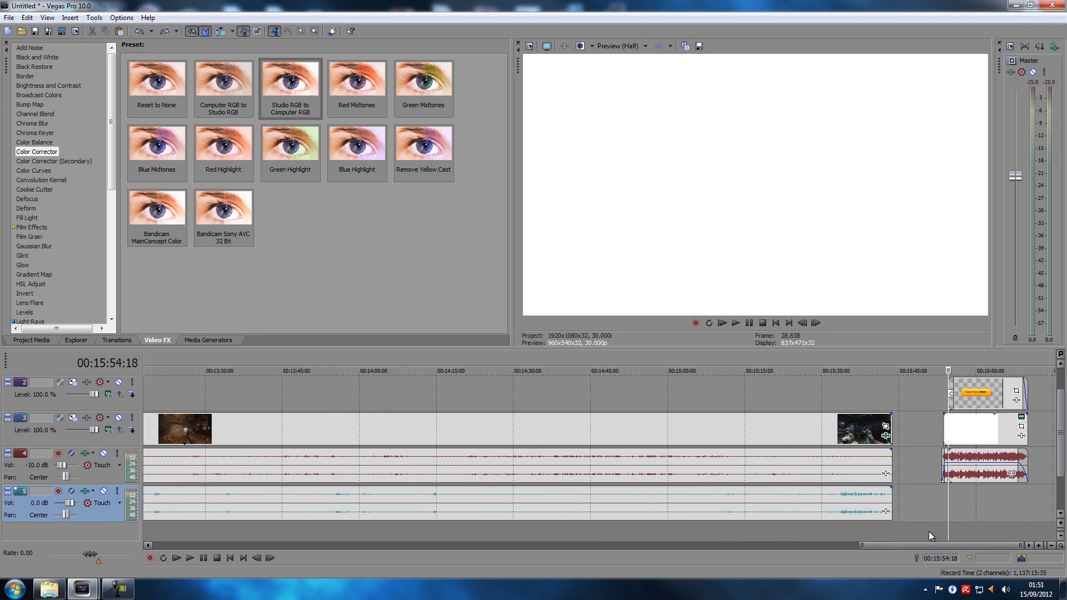
click(923, 522)
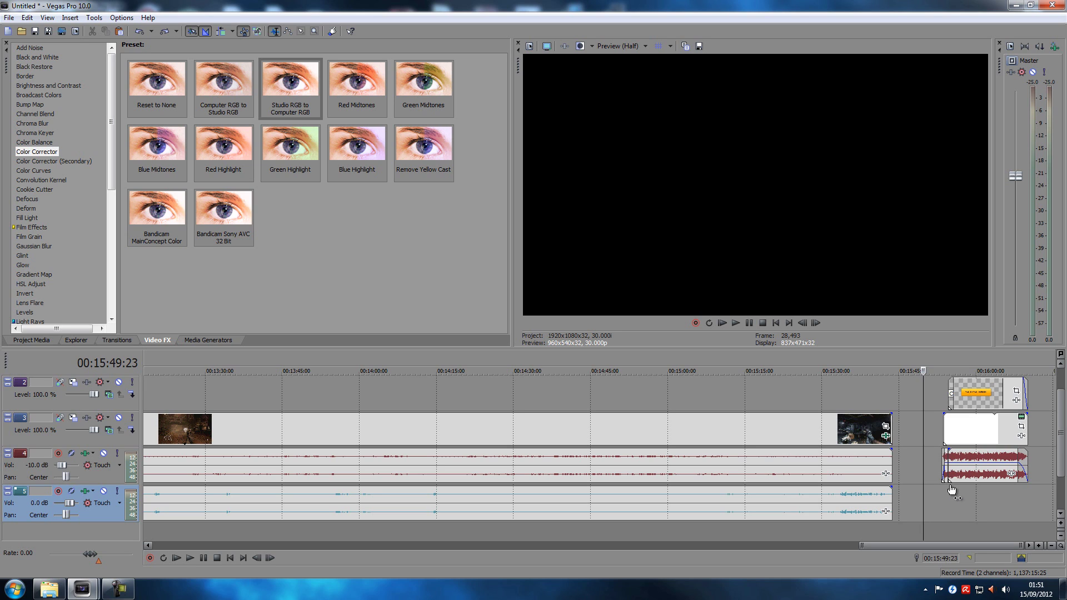
scroll(631, 485, down, 5)
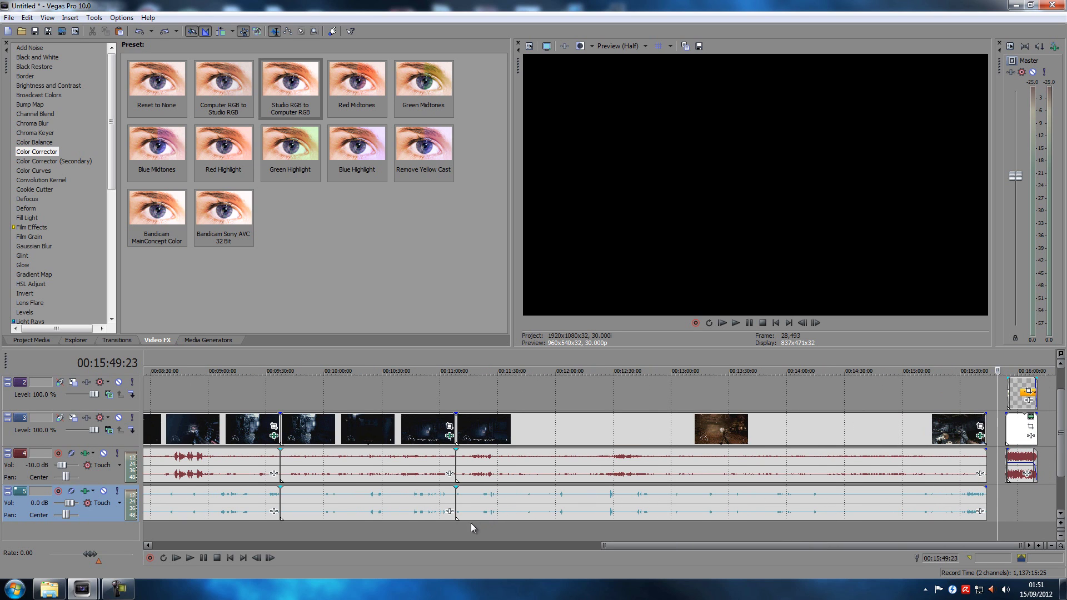
Split the last long gameplay clip and its audio events at 00:13:07:26.
click(455, 529)
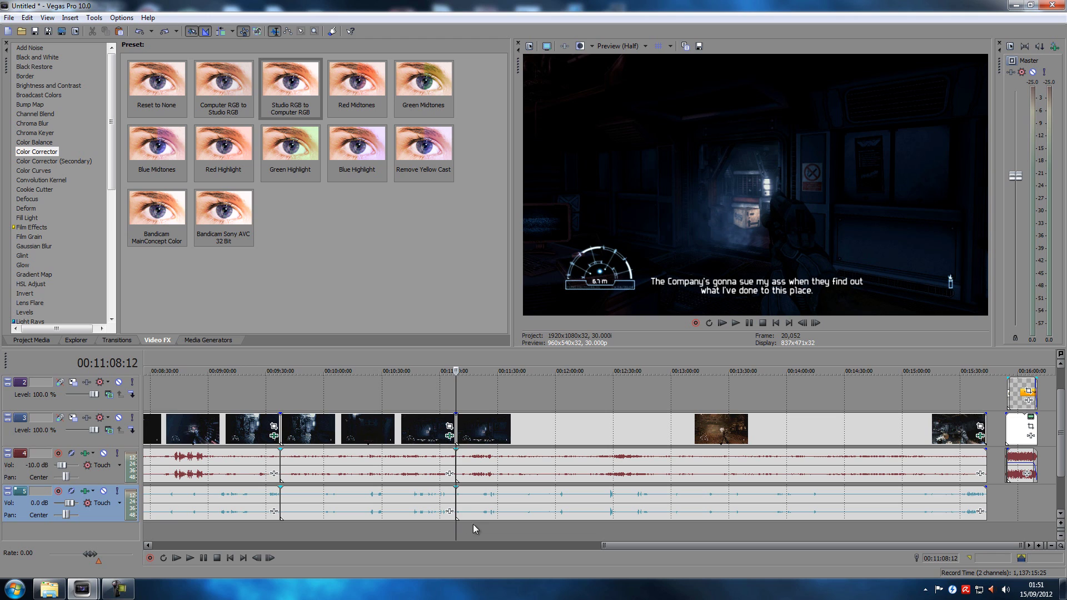
click(686, 528)
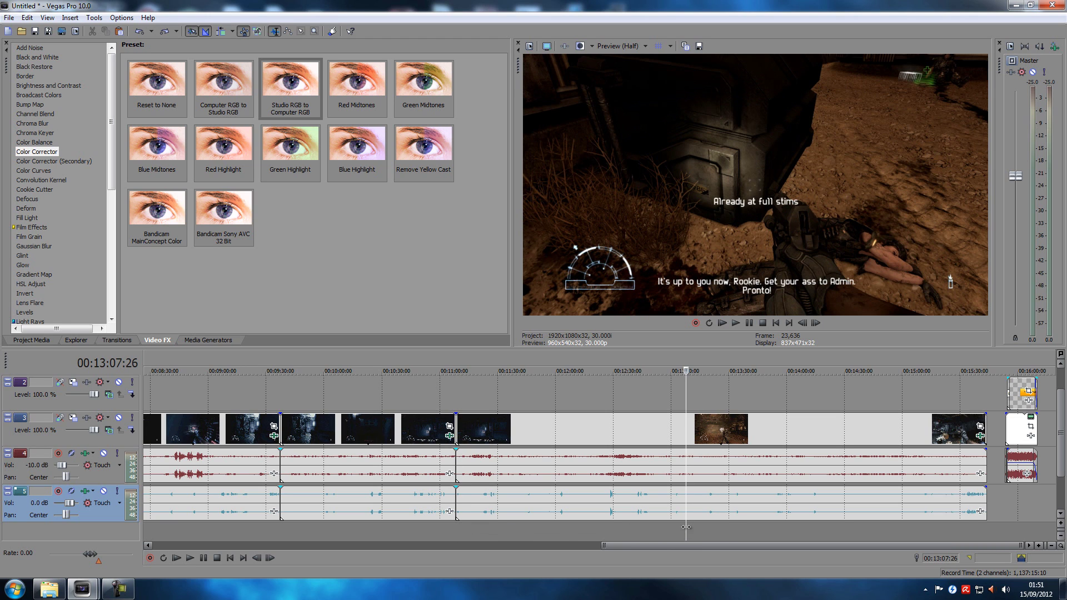
scroll(691, 524, up, 4)
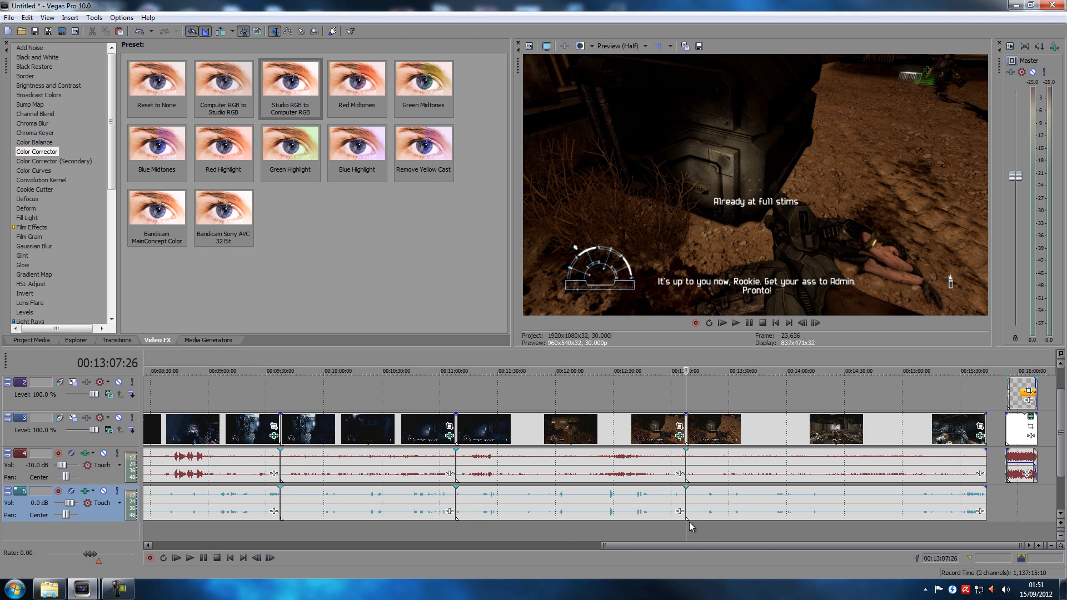
scroll(655, 521, down, 4)
Remove the automatic crossfades from both audio tracks at the 00:13:07:26 split.
click(639, 528)
click(684, 526)
scroll(681, 526, up, 12)
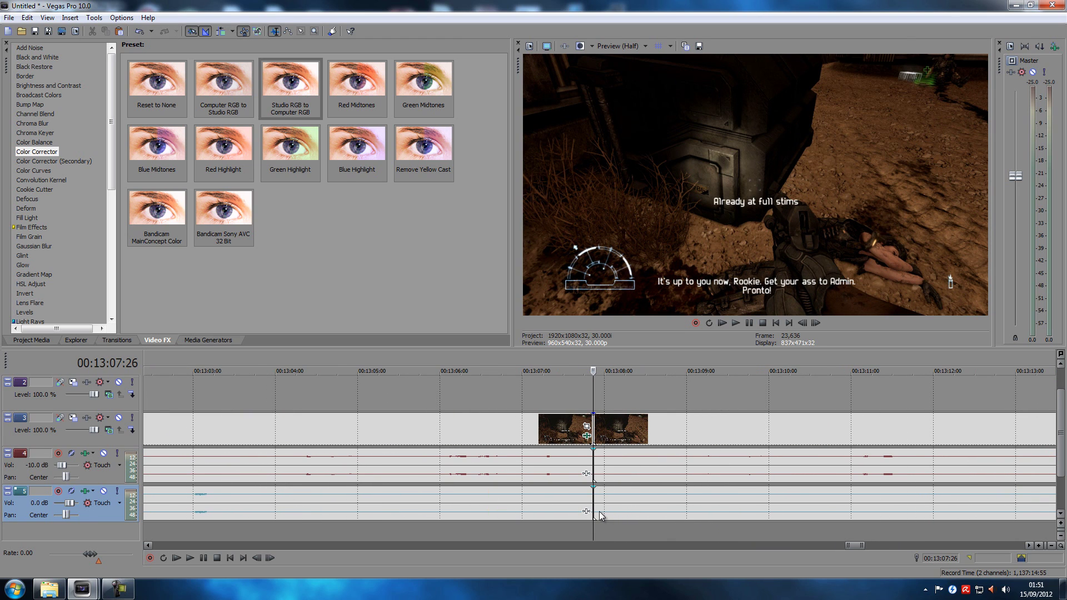
scroll(599, 516, up, 15)
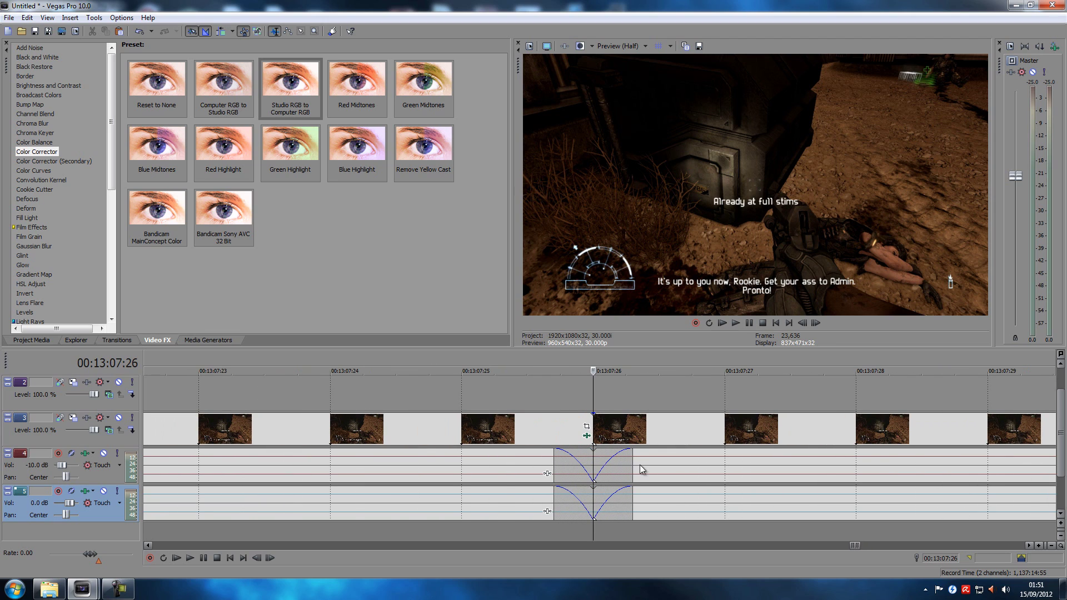
mouse_move(632, 469)
mouse_down()
mouse_move(576, 457)
mouse_move(596, 471)
mouse_move(594, 494)
mouse_move(611, 496)
mouse_up()
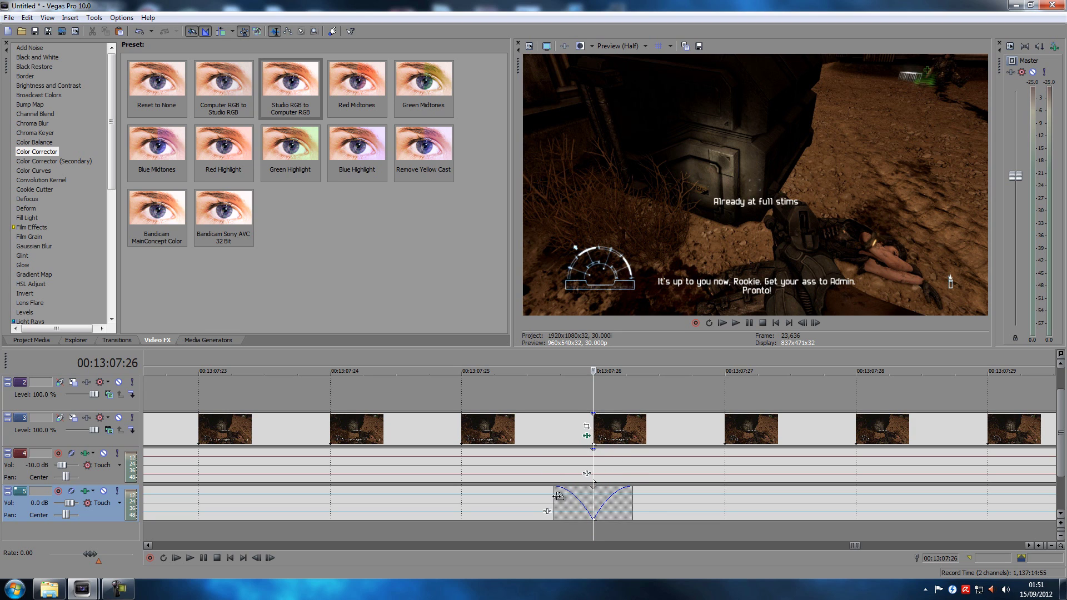
scroll(611, 496, down, 3)
scroll(614, 496, down, 15)
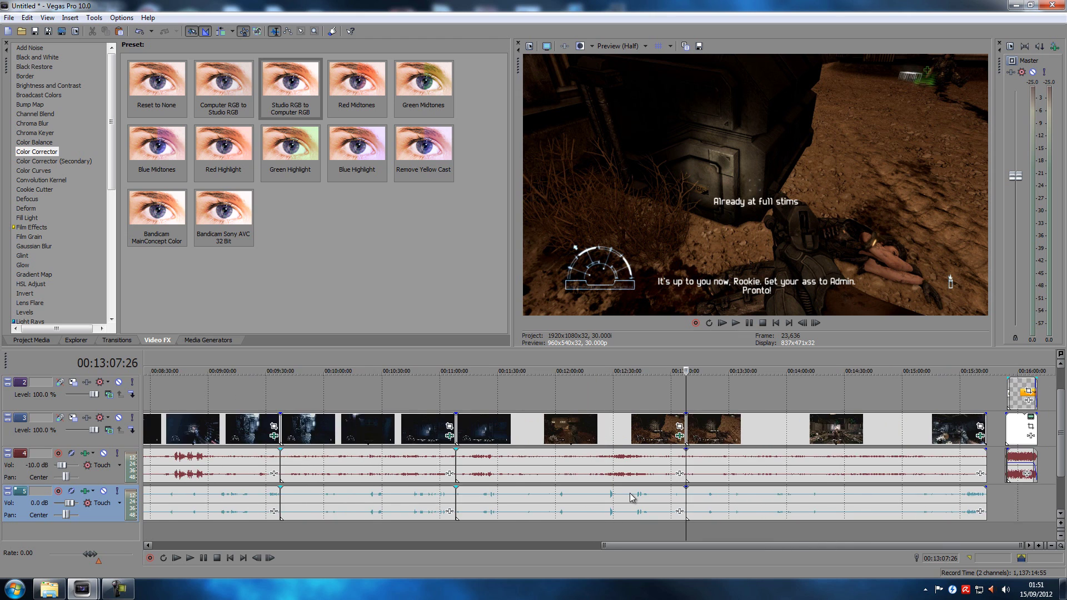
Compare the start points of the outro's audio and subscribe-button events by placing the playhead at 00:15:53:08 and 00:15:54:18.
click(1026, 506)
scroll(1026, 506, up, 8)
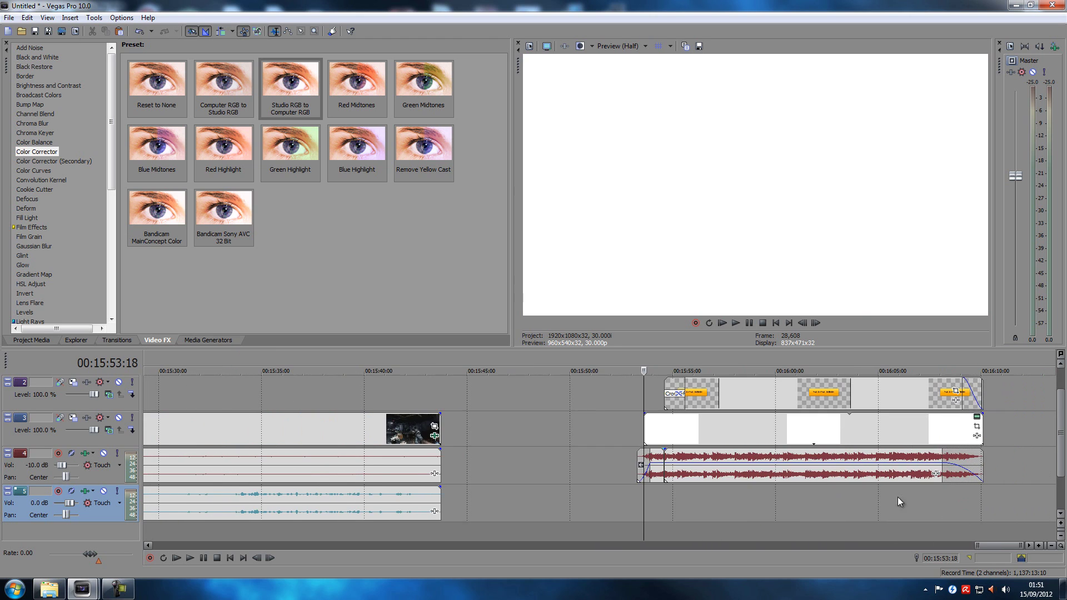
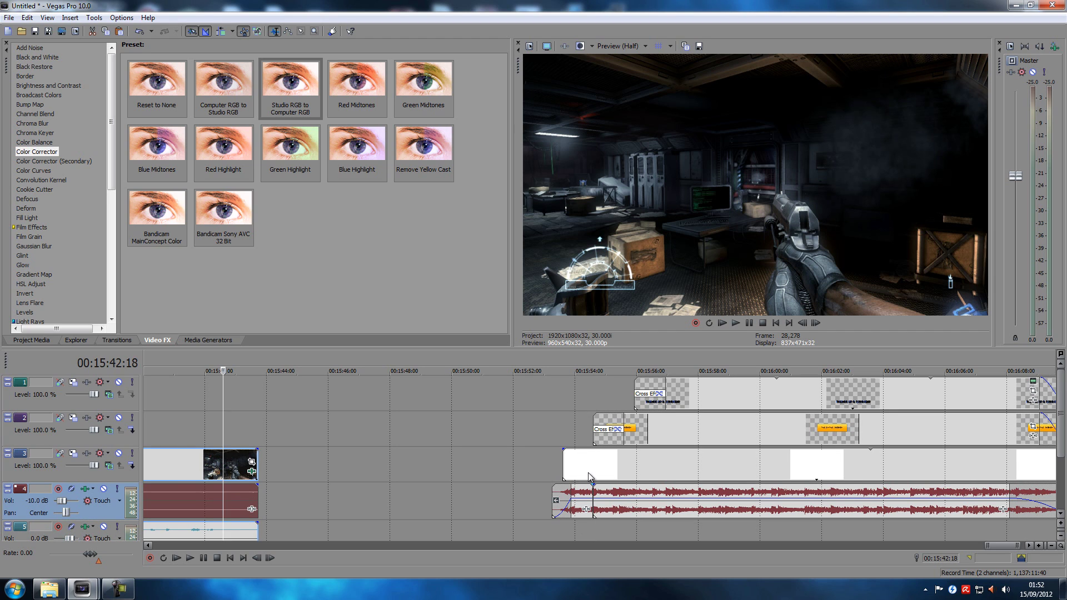
click(593, 528)
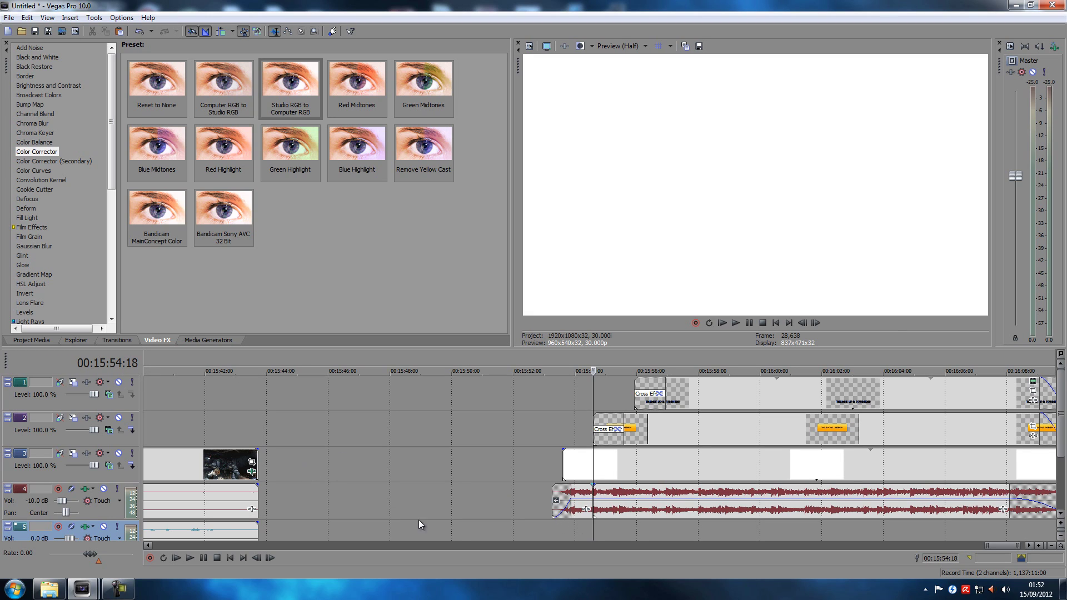
click(550, 531)
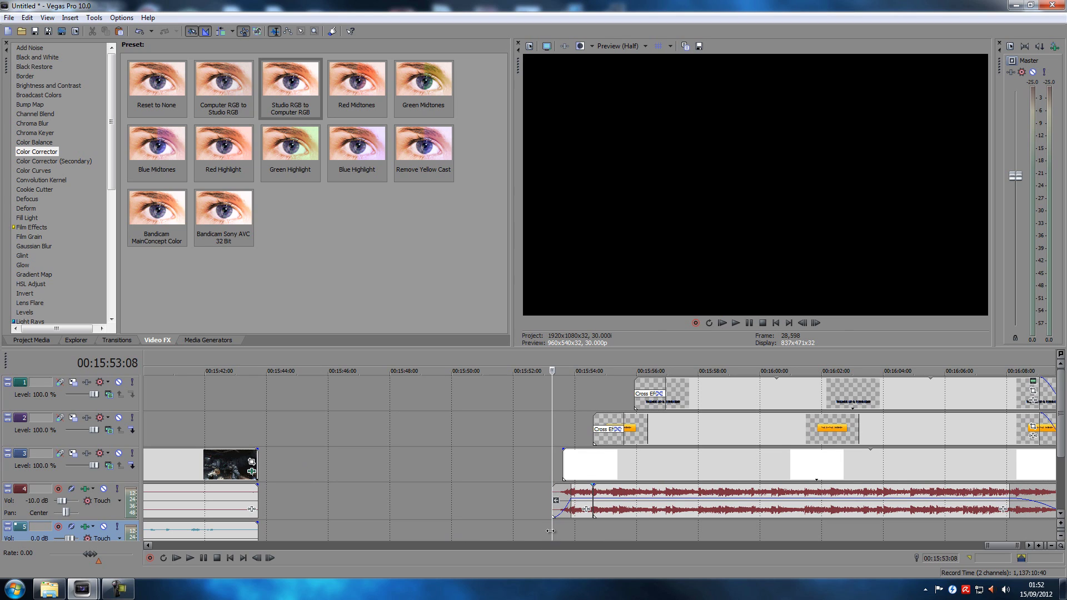
click(595, 531)
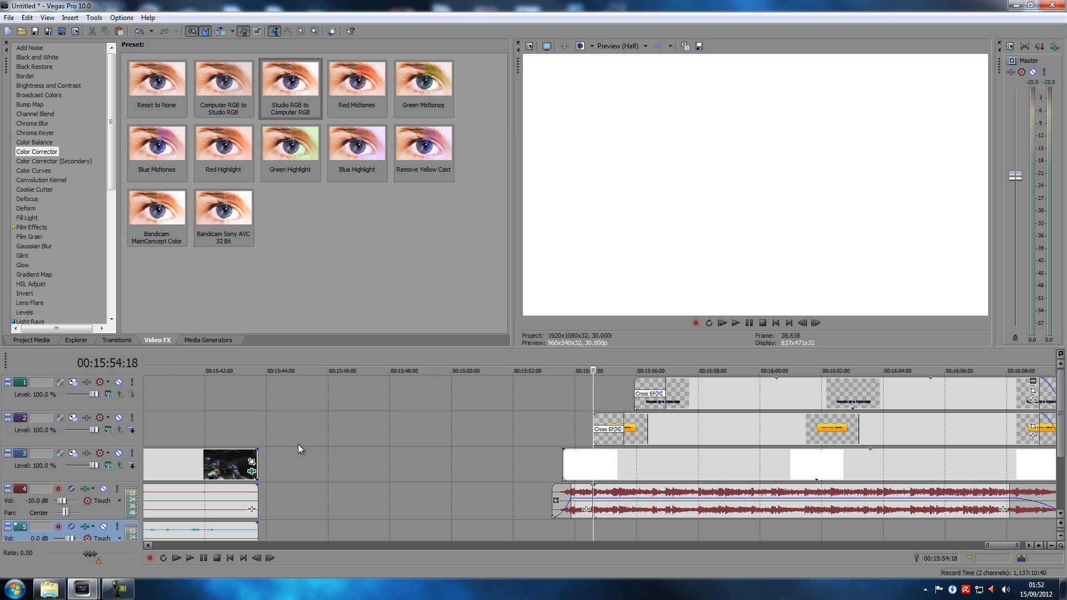
Trim the end of the last gameplay audio event on track 4 back to about 00:15:42:10.
click(260, 432)
scroll(265, 442, down, 2)
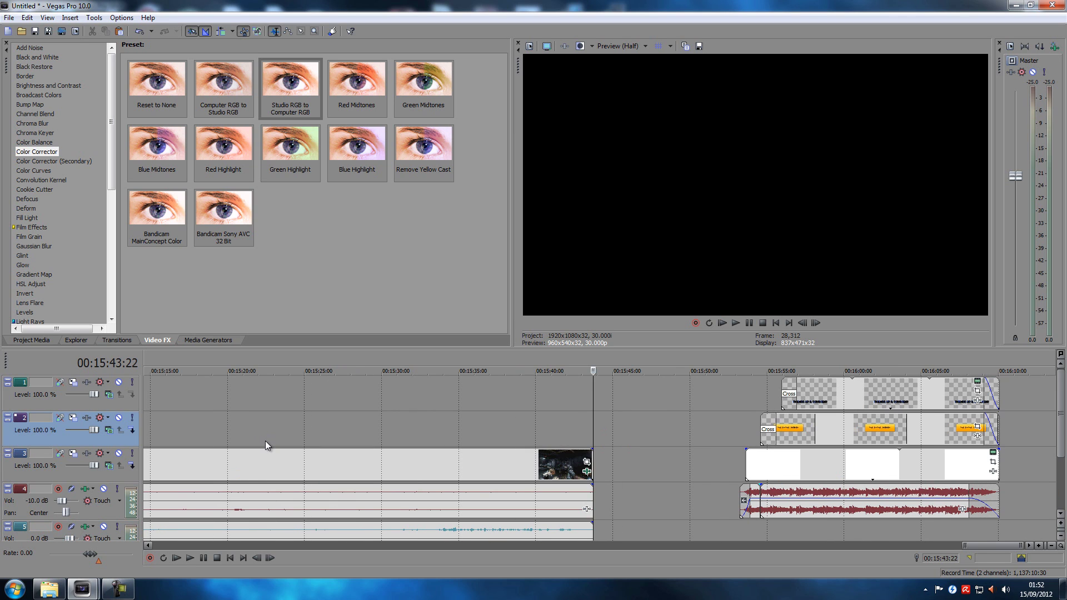
scroll(582, 485, down, 2)
scroll(602, 491, up, 5)
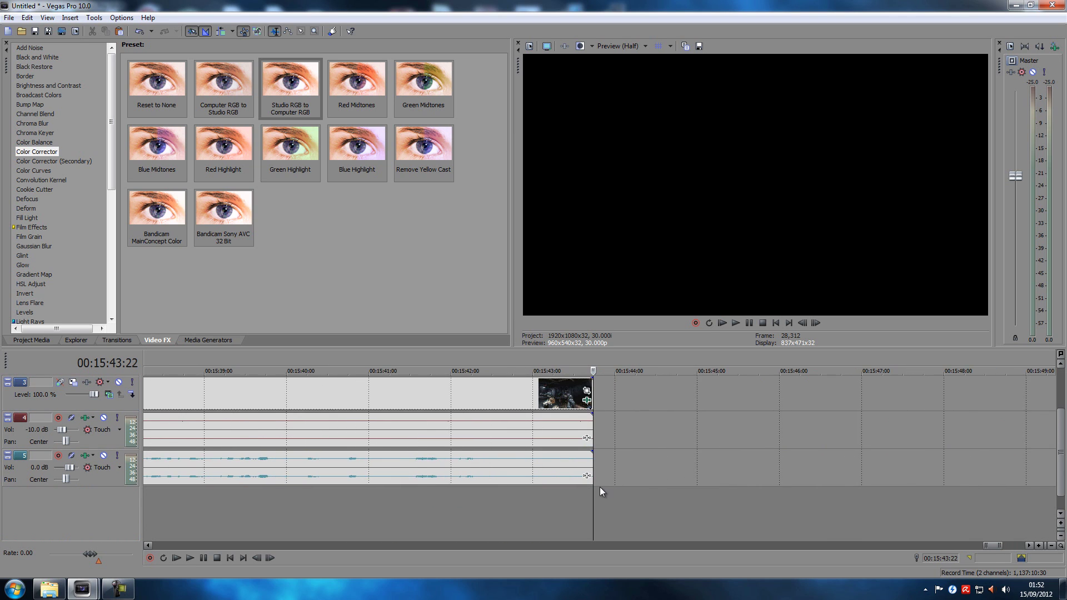
click(578, 427)
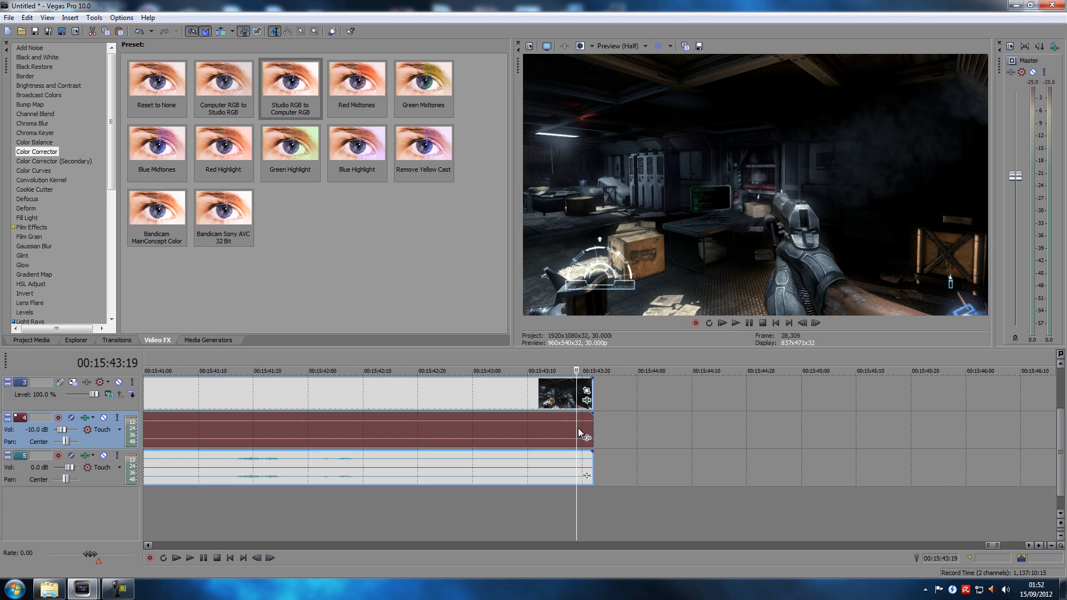
scroll(595, 428, down, 5)
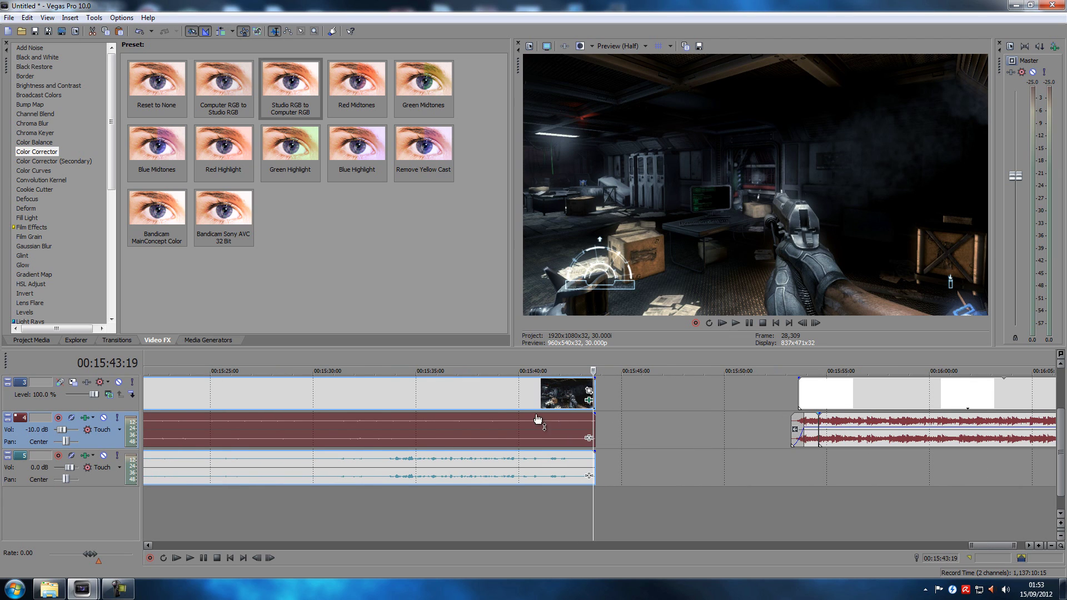
scroll(780, 427, up, 2)
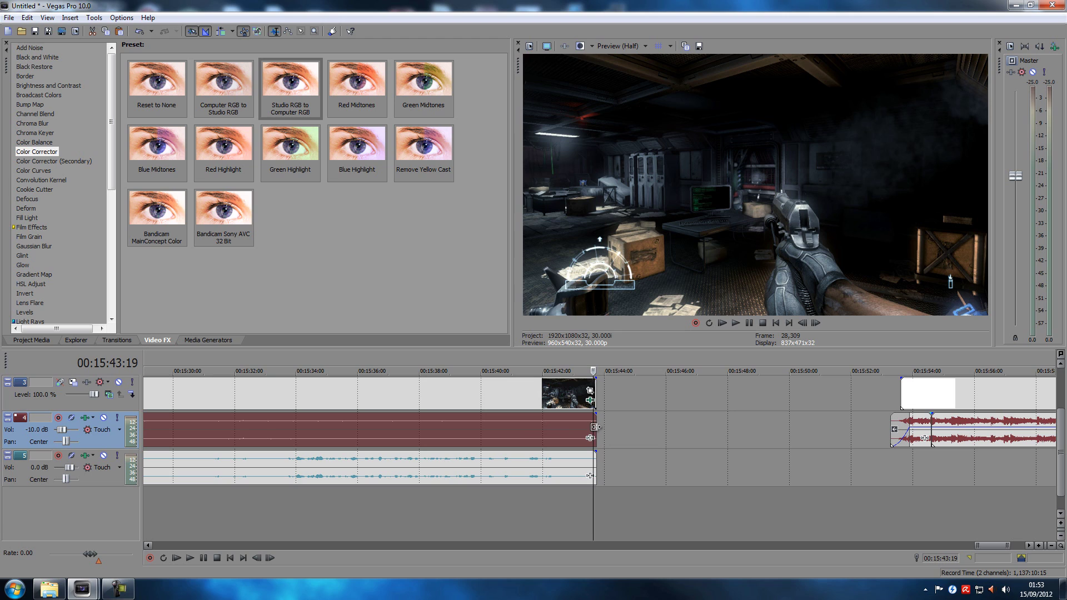
scroll(595, 427, up, 5)
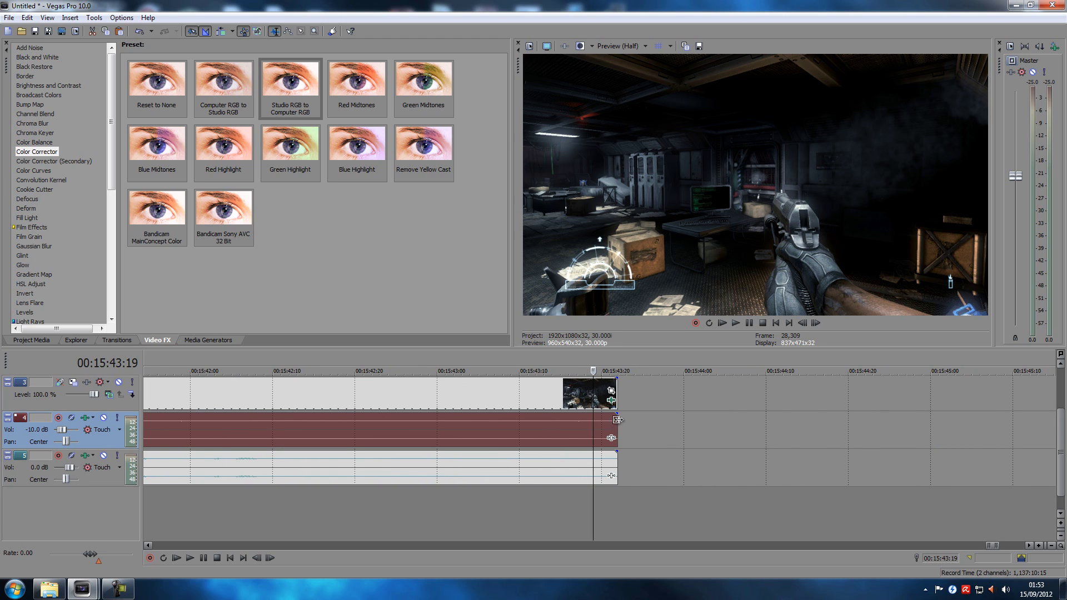
drag(616, 426, 270, 433)
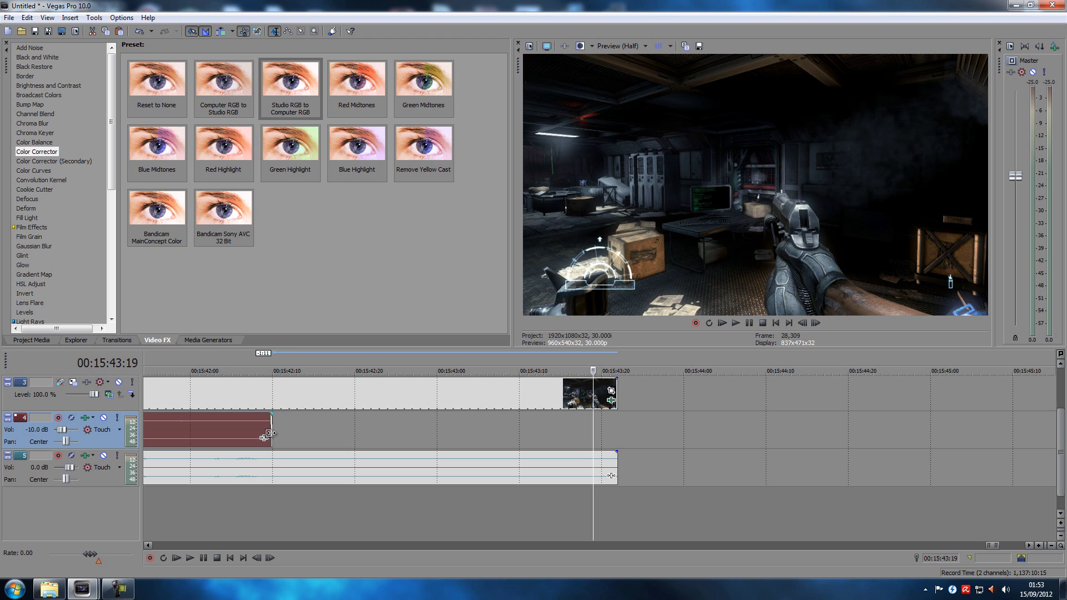
scroll(688, 426, down, 5)
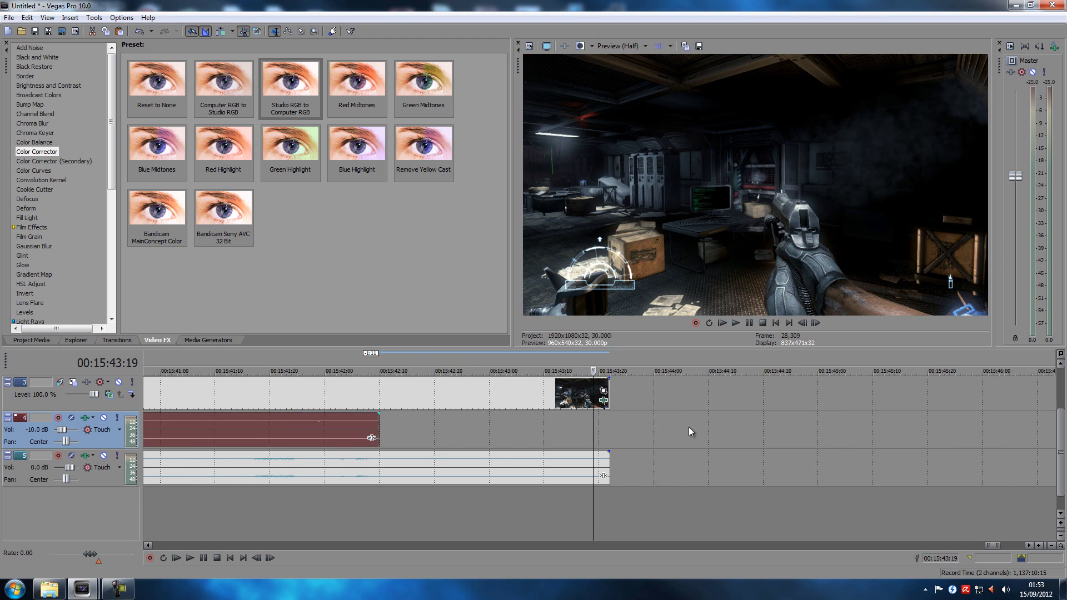
Move the outro events earlier so the outro video overlaps the last gameplay clip with a crossfade of 1:00.
click(448, 508)
scroll(529, 511, down, 4)
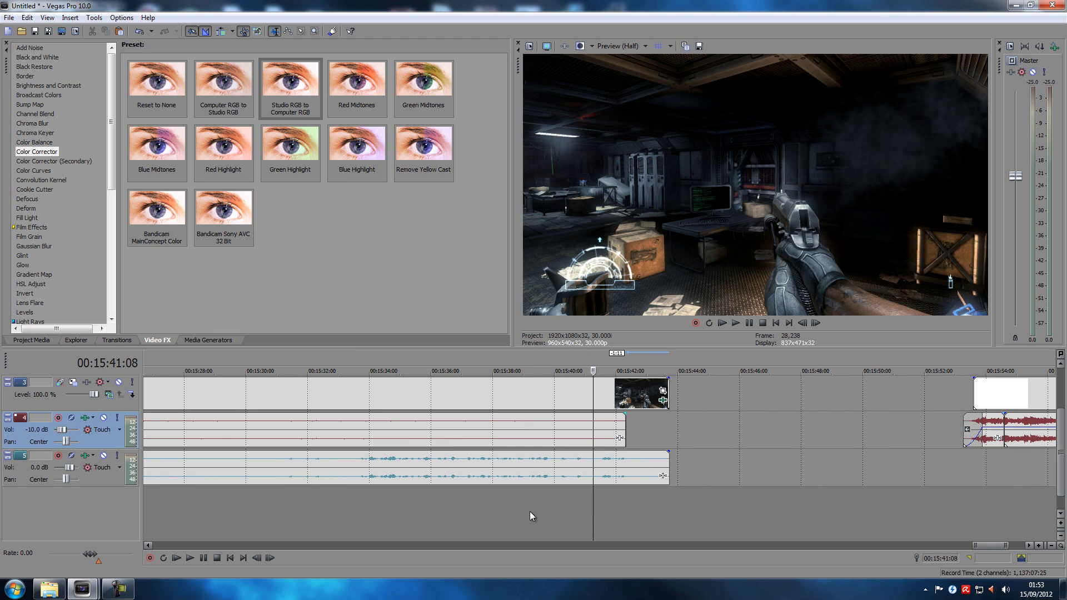
drag(881, 398, 718, 401)
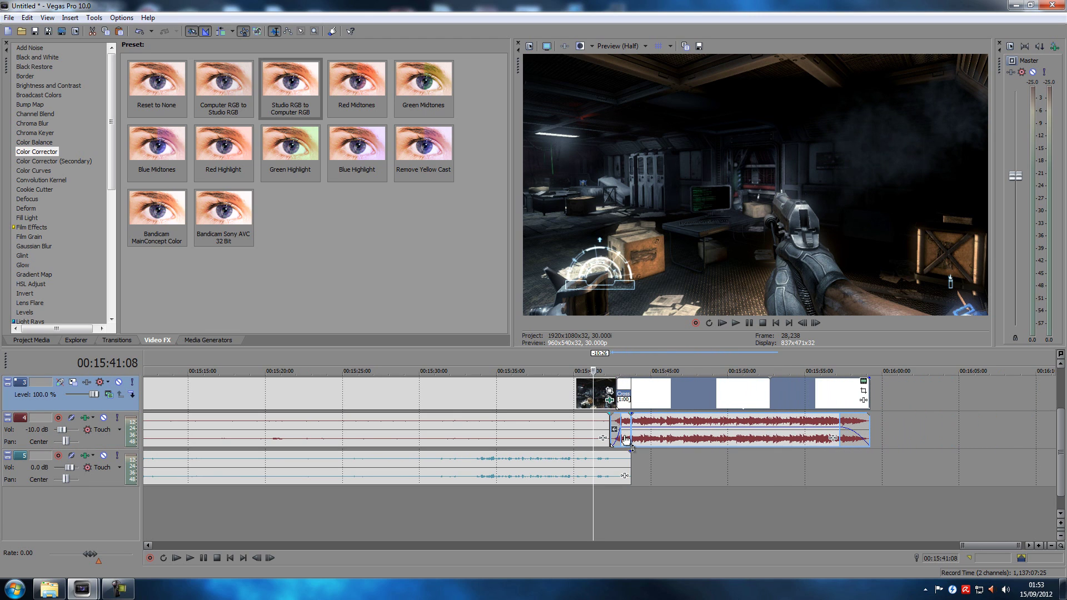
scroll(645, 478, up, 4)
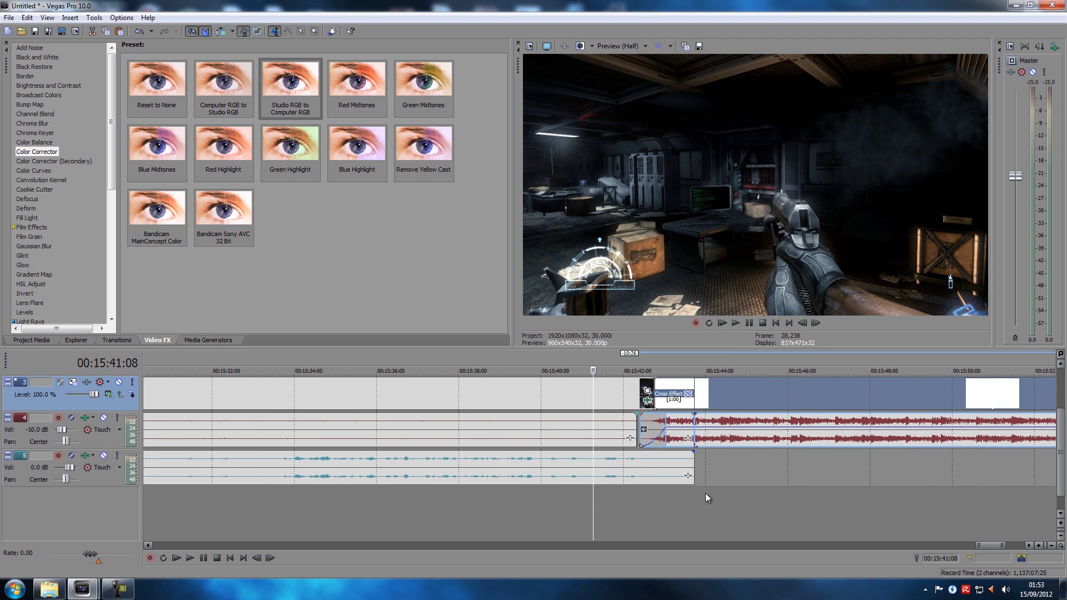
Extend the end of the track 4 gameplay audio to meet the start of the outro audio at 00:15:42:12.
click(641, 499)
scroll(644, 497, up, 8)
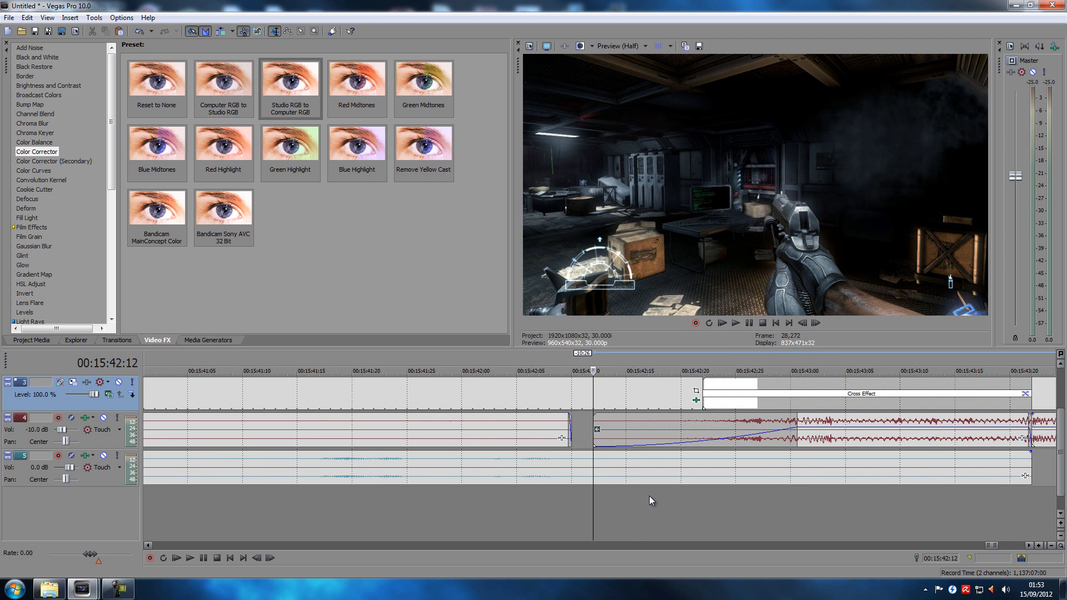
mouse_move(560, 426)
mouse_down()
mouse_move(593, 426)
mouse_move(567, 425)
mouse_move(577, 425)
mouse_up()
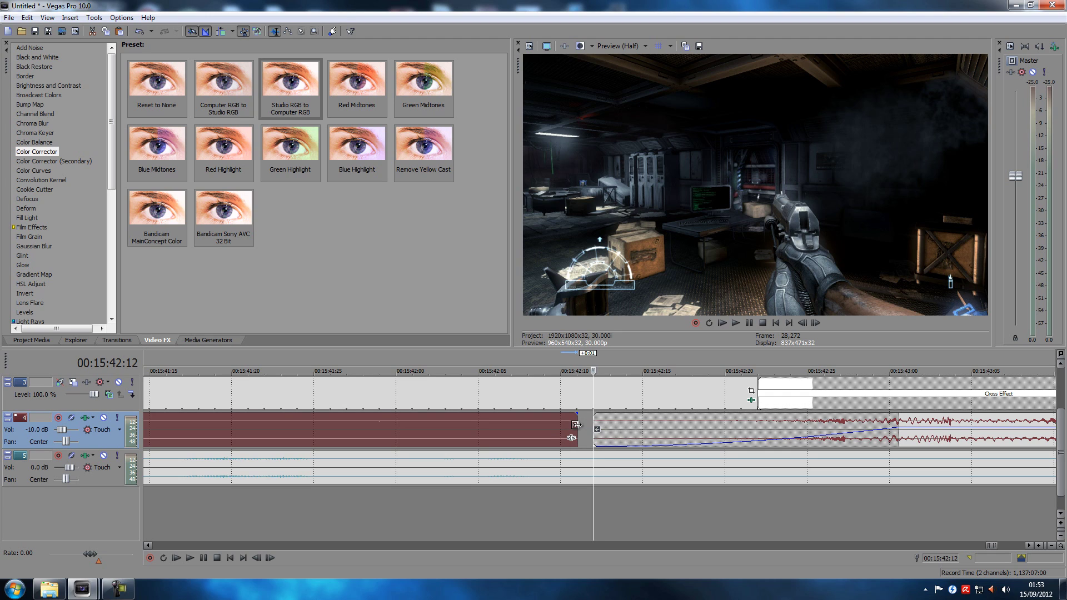
click(549, 514)
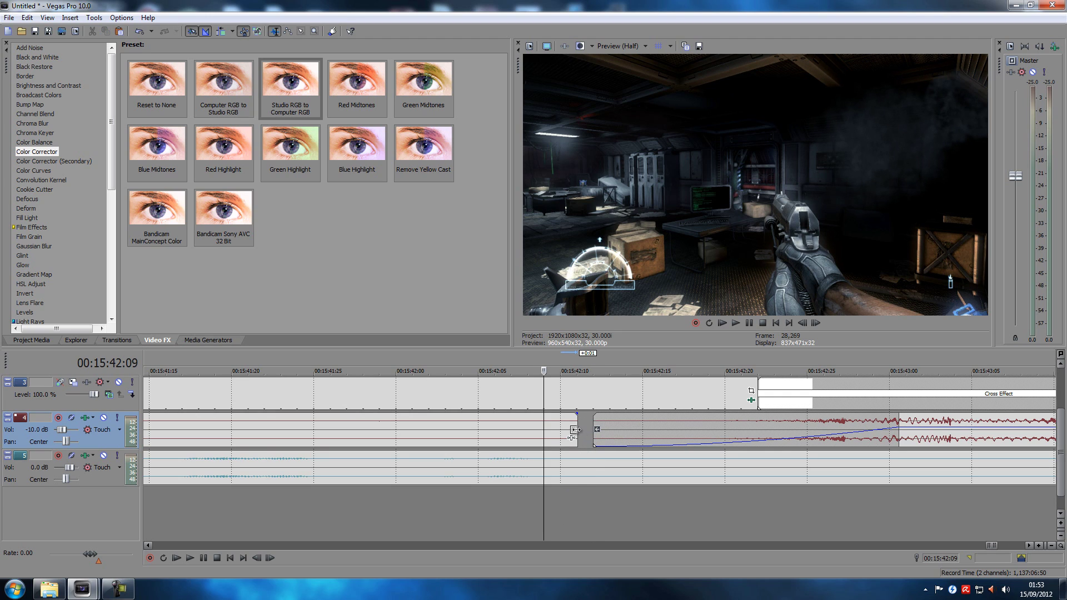
drag(578, 429, 591, 429)
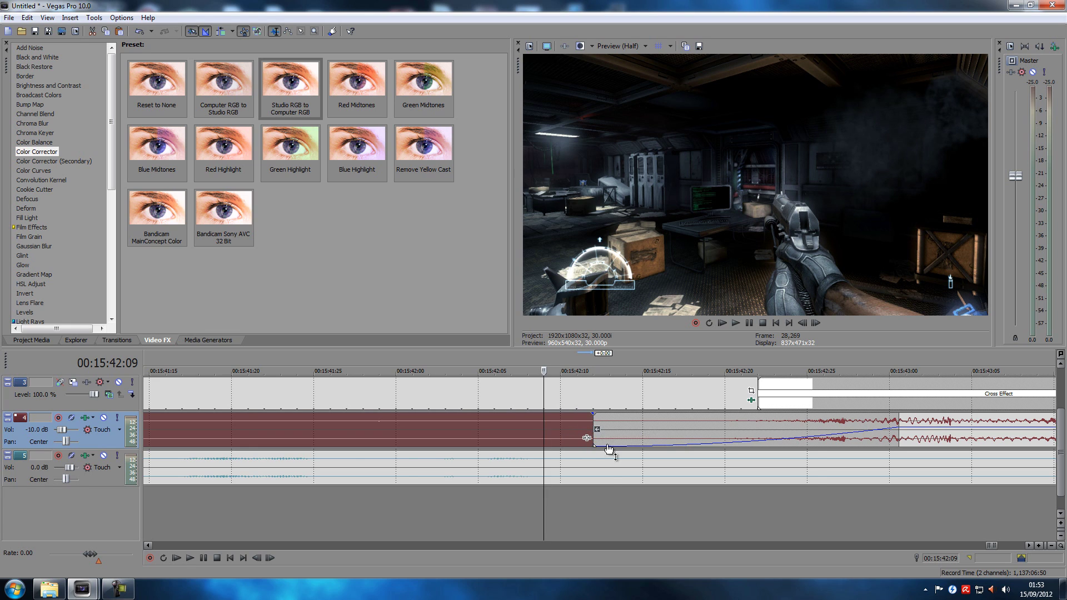
Group the last gameplay clip with its audio events on tracks 4 and 5.
scroll(599, 471, down, 5)
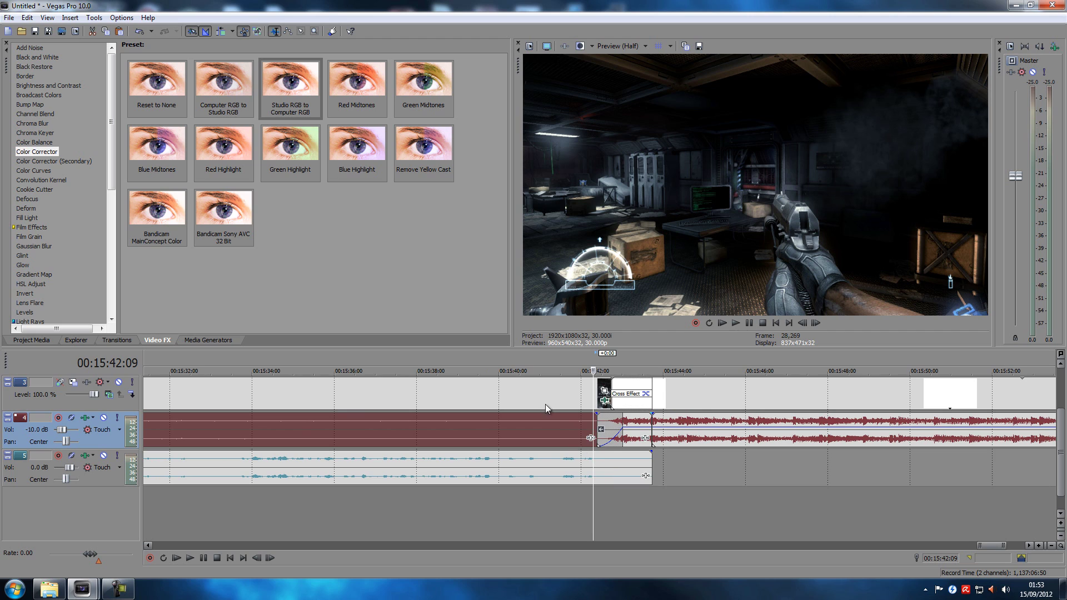
scroll(539, 397, down, 3)
click(522, 395)
click(522, 396)
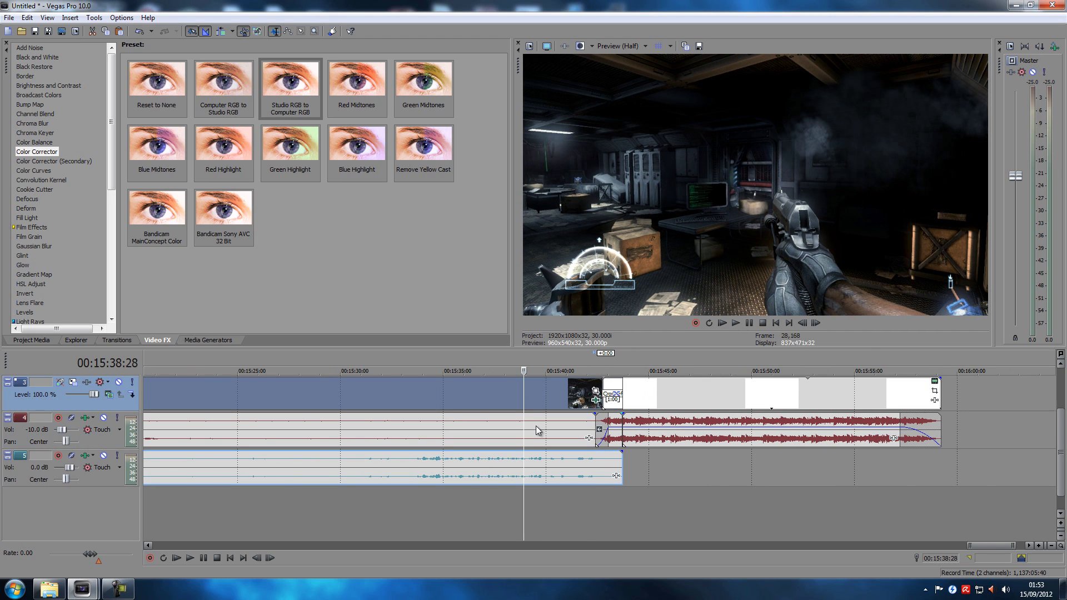
click(535, 391)
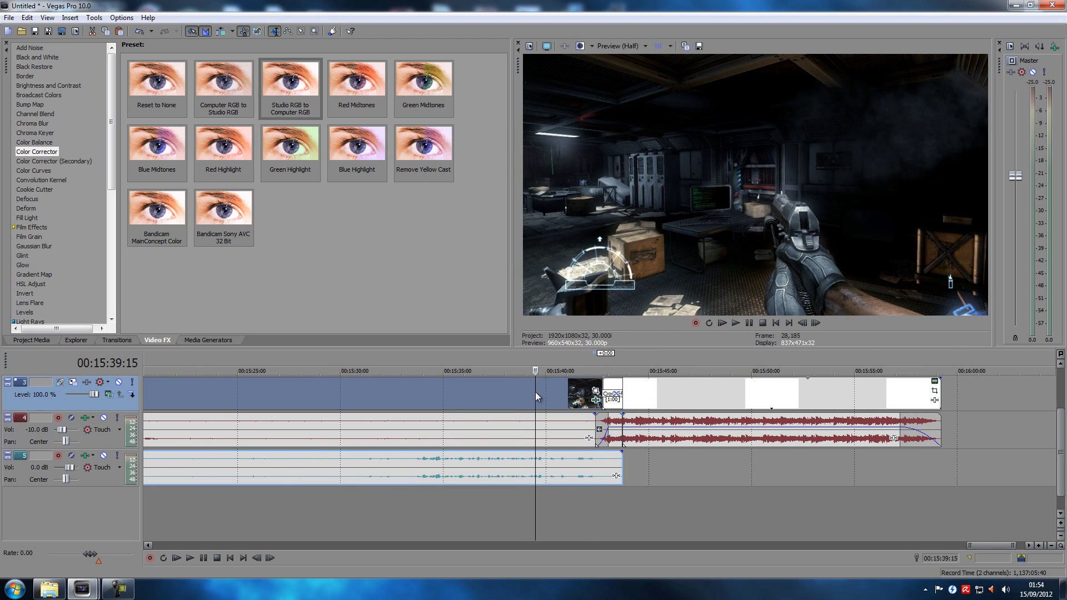
ctrl+click(528, 424)
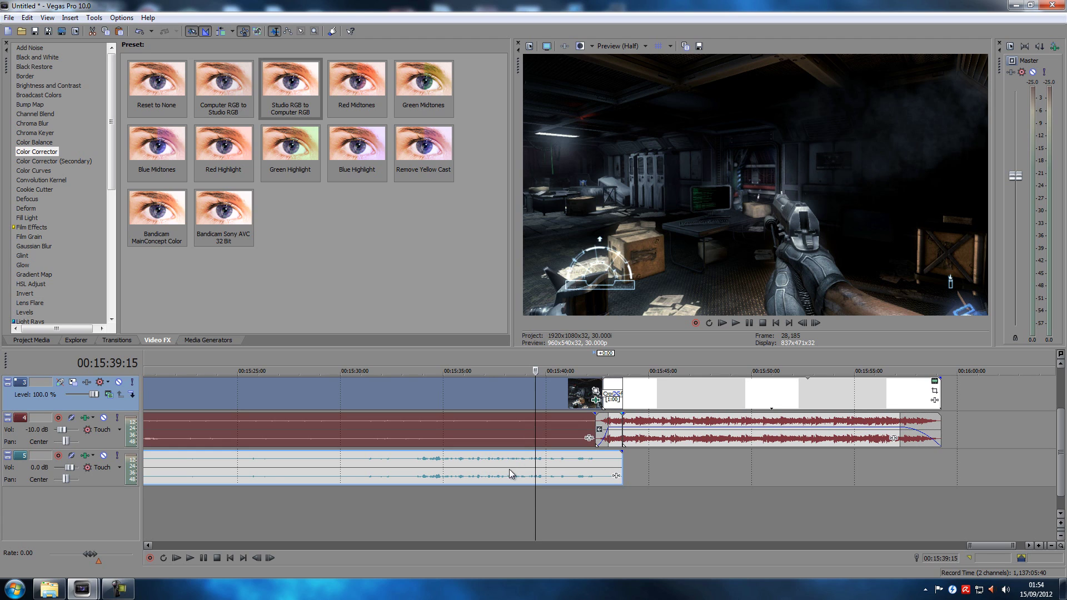
ctrl+click(507, 465)
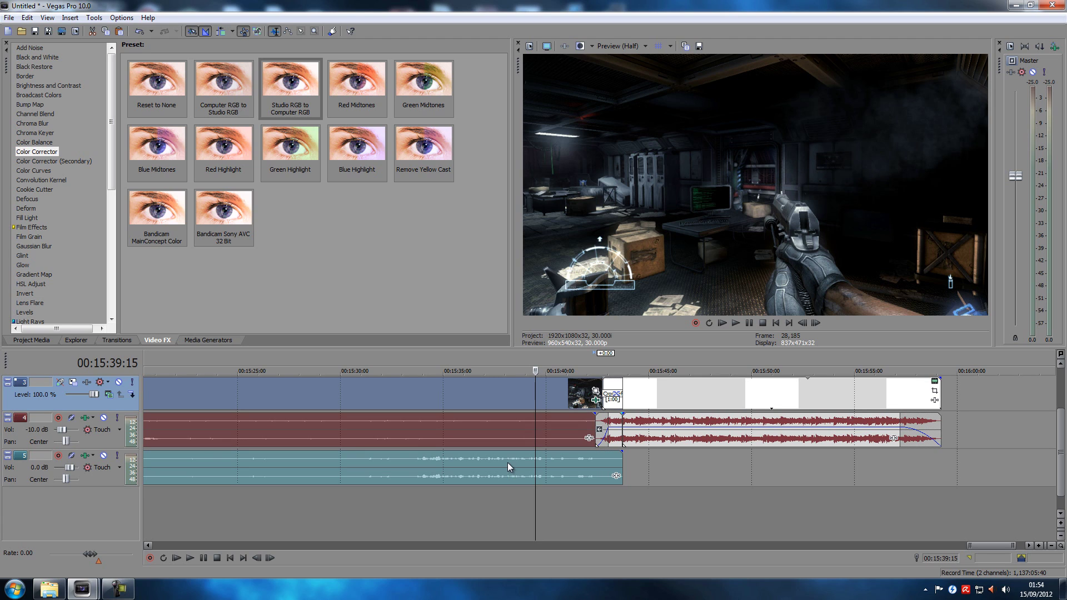
click(573, 495)
click(532, 388)
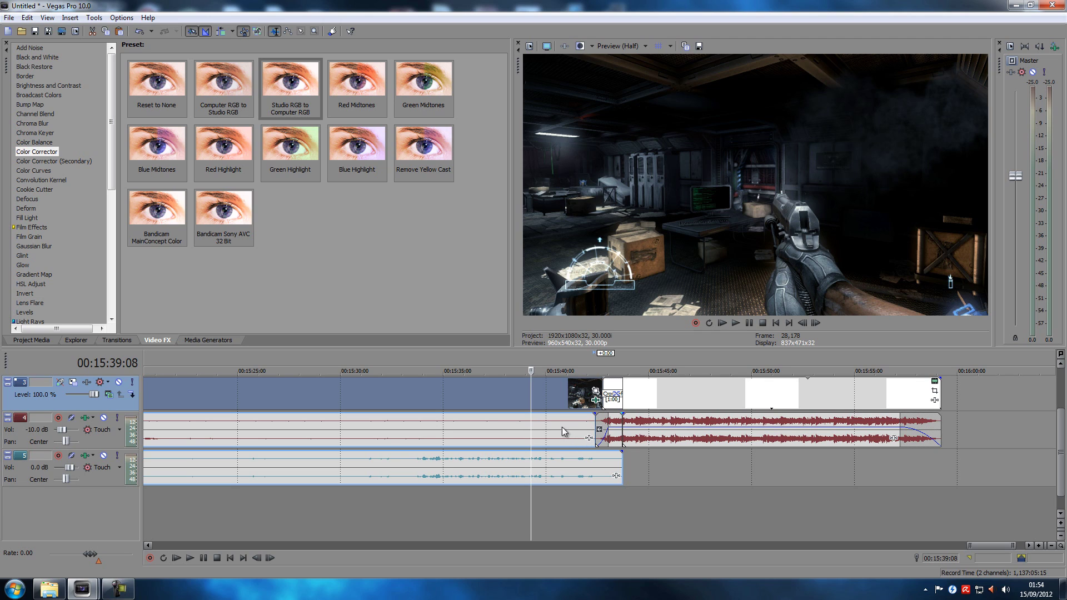
Split the last gameplay audio event on track 4 at 00:15:39:19 and delete the piece after the split.
click(538, 431)
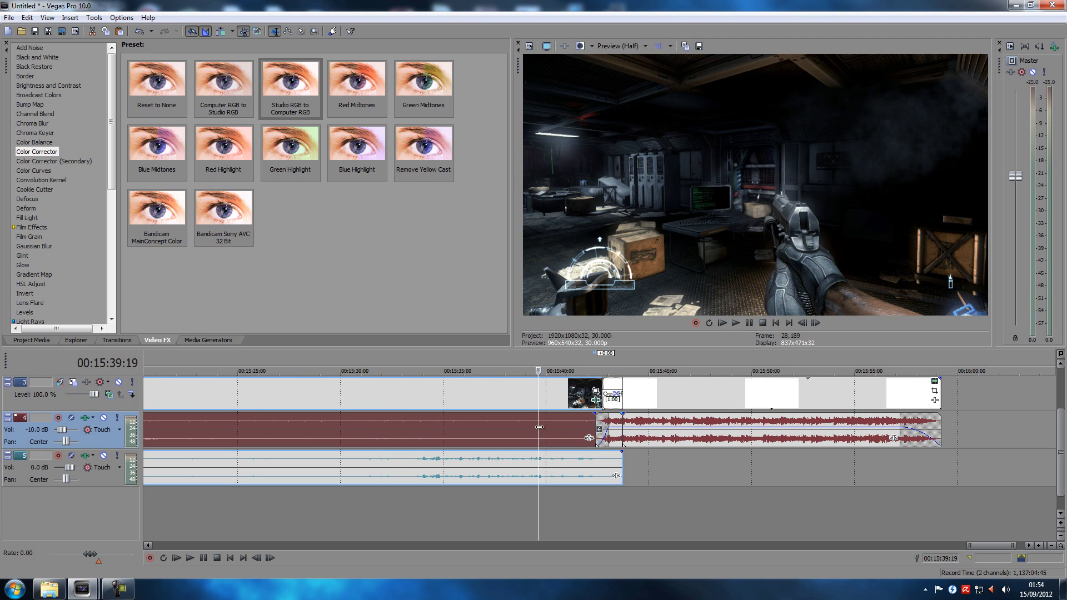
click(540, 427)
key(s)
click(561, 425)
key(Delete)
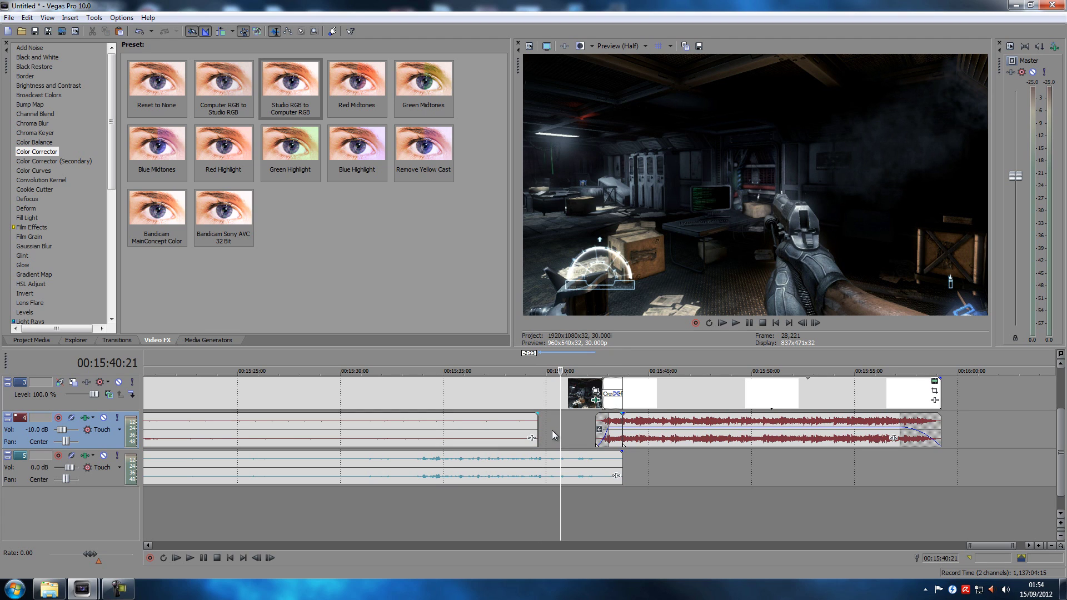
Undo the deletion and the split of the track 4 gameplay audio.
key(ctrl+z)
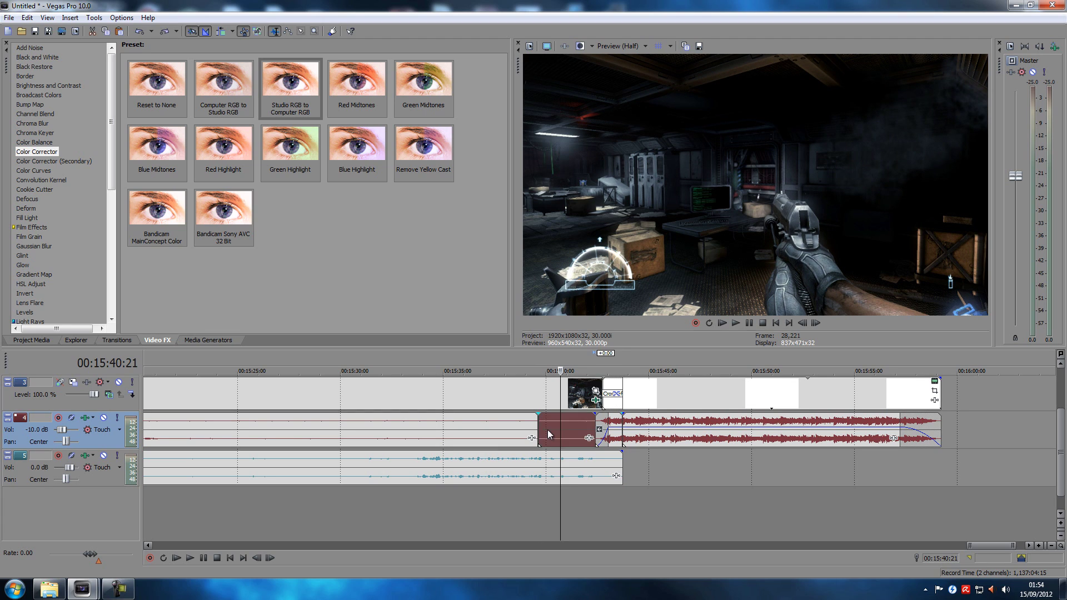
key(ctrl+z)
key(ctrl+a)
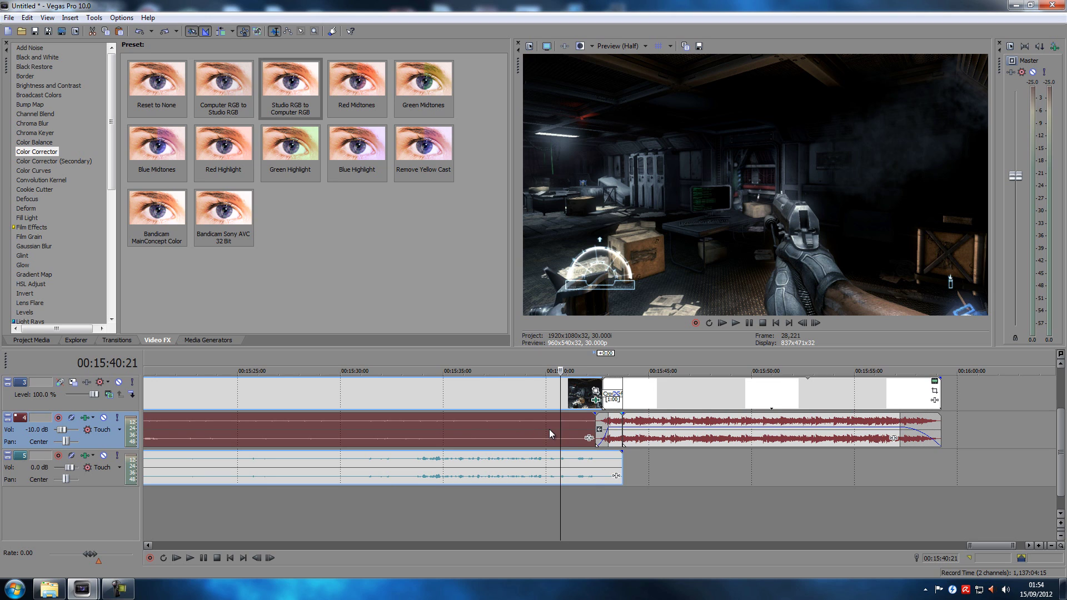
Play the transition from the last gameplay clip into the outro, restarting at 00:15:41:19.
click(591, 502)
scroll(609, 501, up, 2)
scroll(619, 499, up, 2)
key(space)
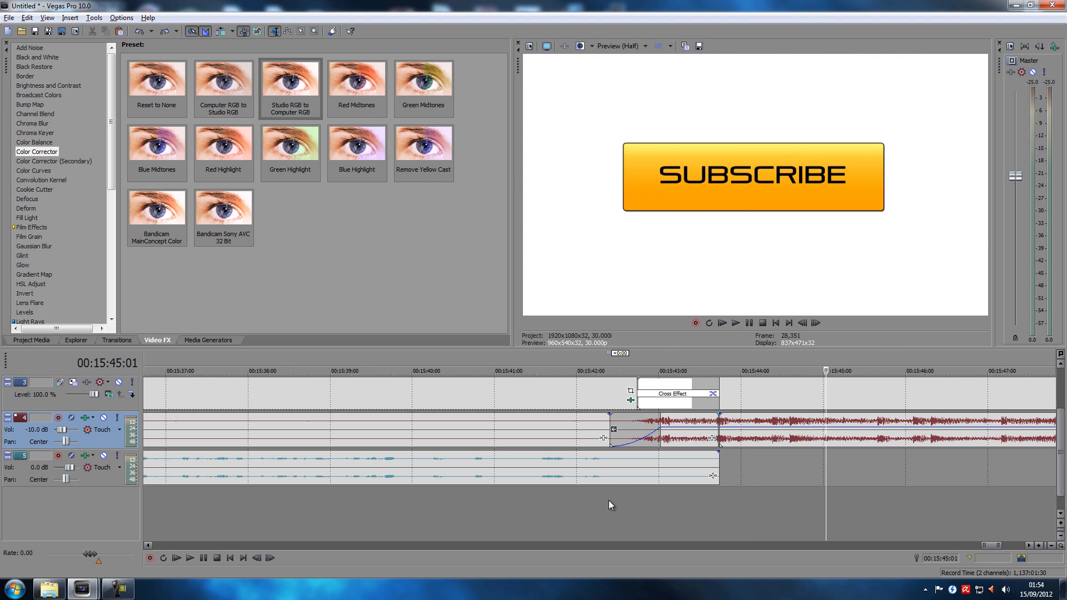
click(577, 508)
click(545, 509)
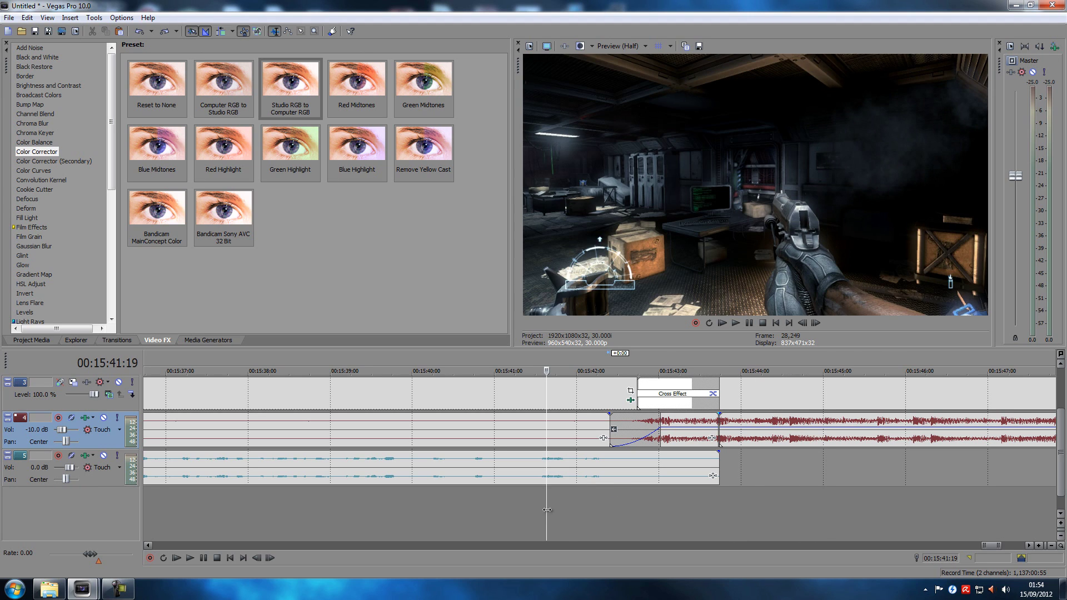
key(space)
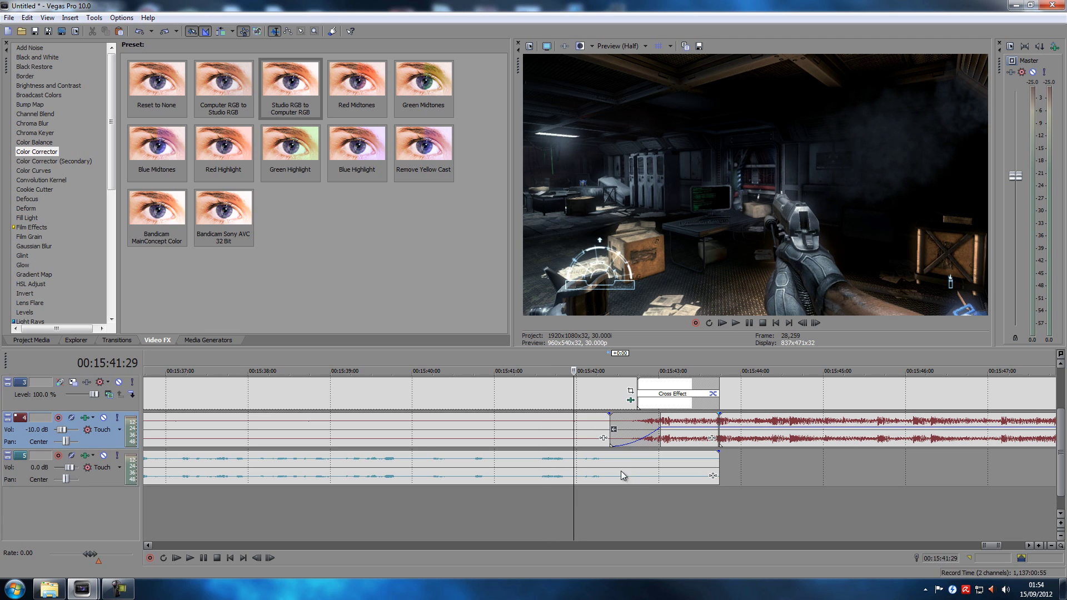
Mute track 5 and play the transition into the outro from 00:15:41:29.
click(103, 455)
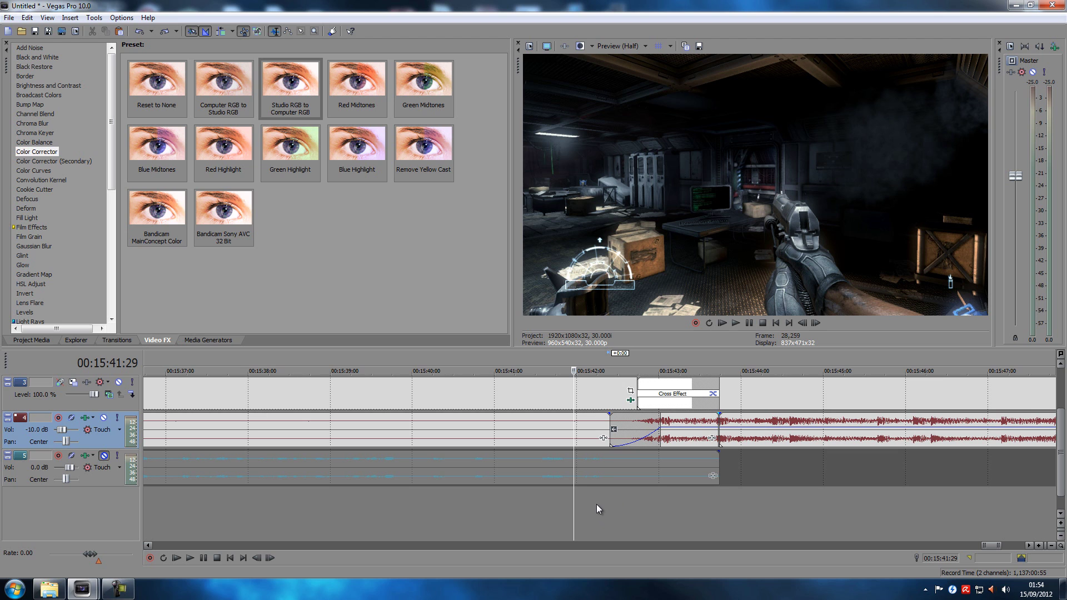
key(space)
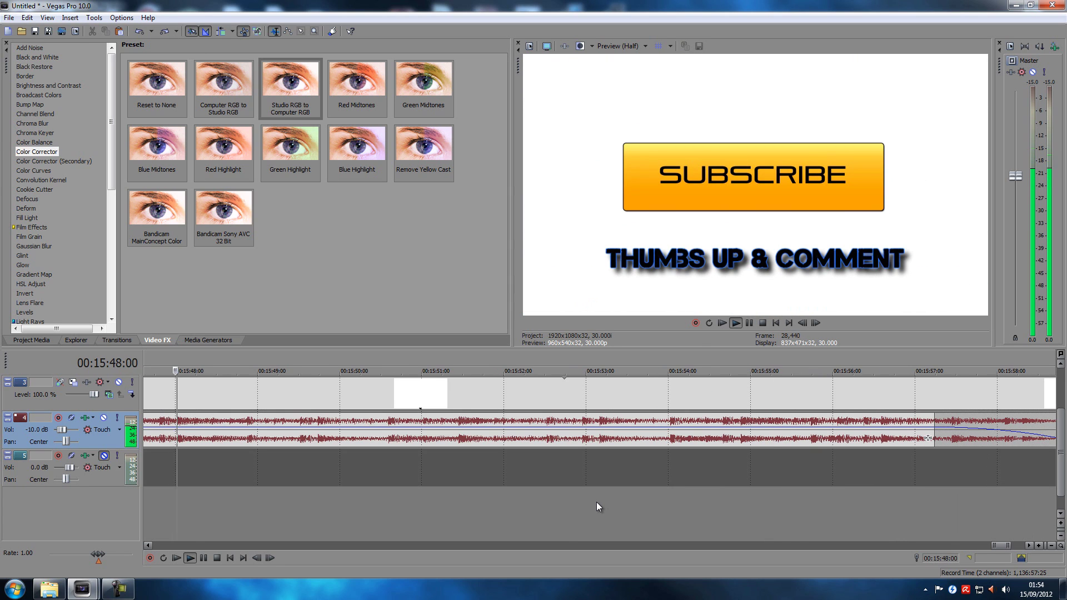
key(space)
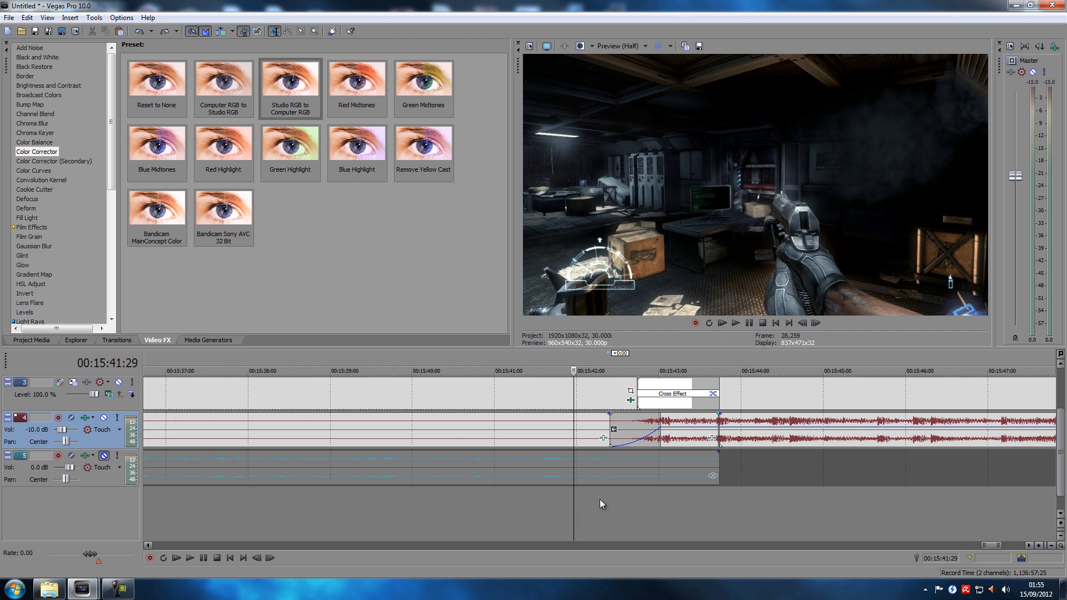
Group the three consecutive gameplay clips between about 00:08:00 and 00:13:00 with their audio events on tracks 4 and 5.
scroll(572, 430, down, 3)
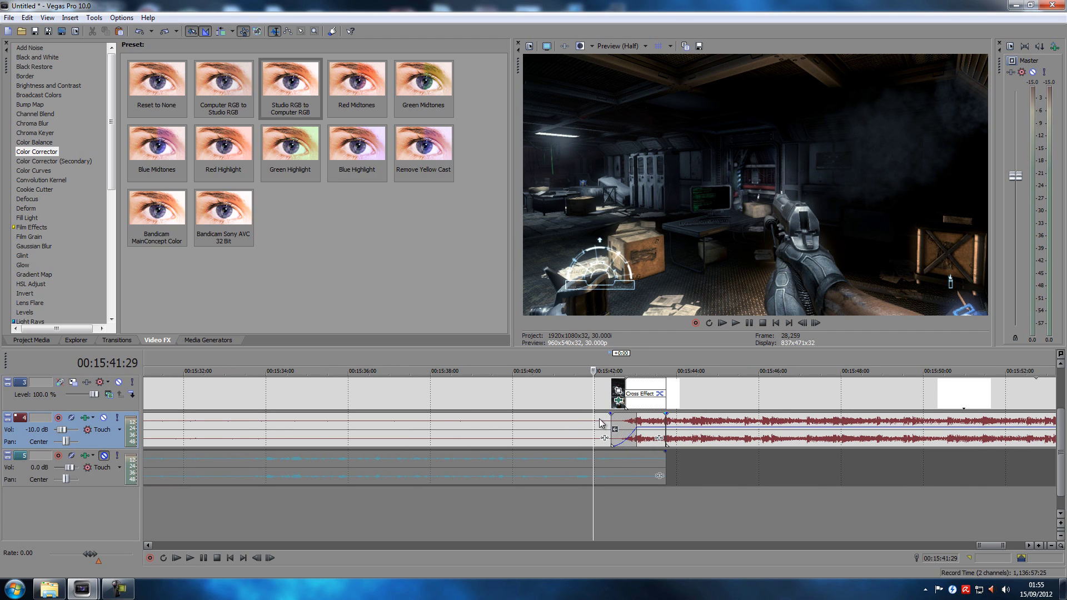
scroll(594, 423, down, 6)
scroll(678, 424, down, 8)
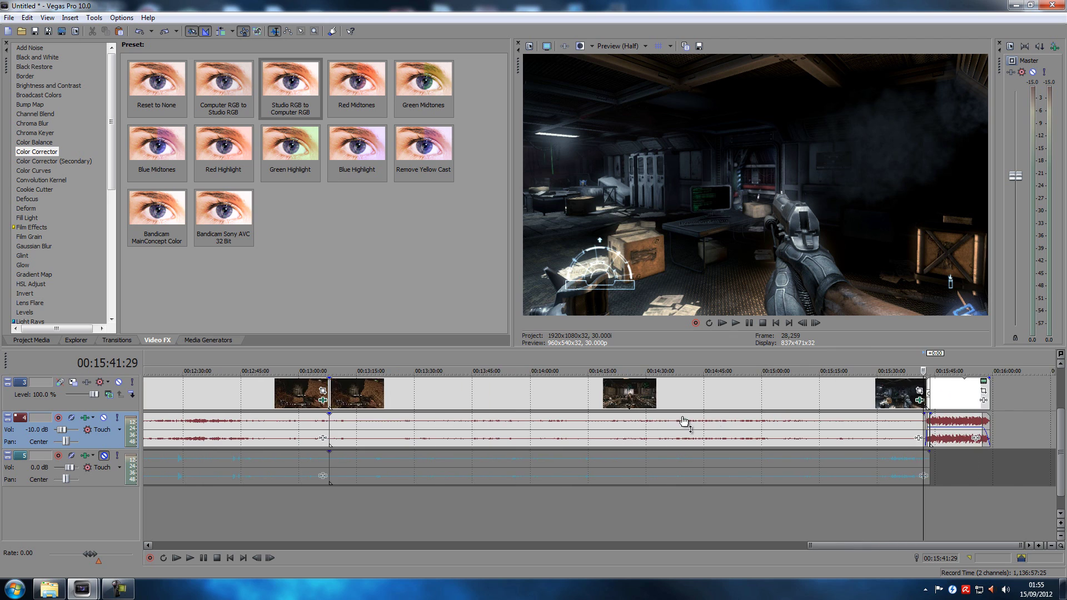
click(623, 419)
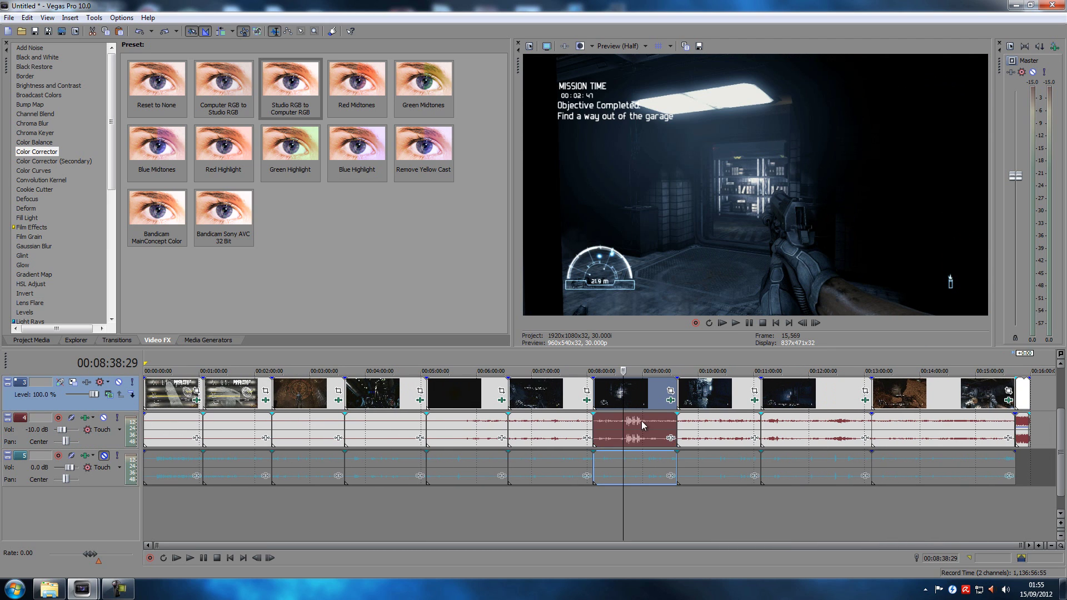
ctrl+click(645, 465)
ctrl+click(694, 405)
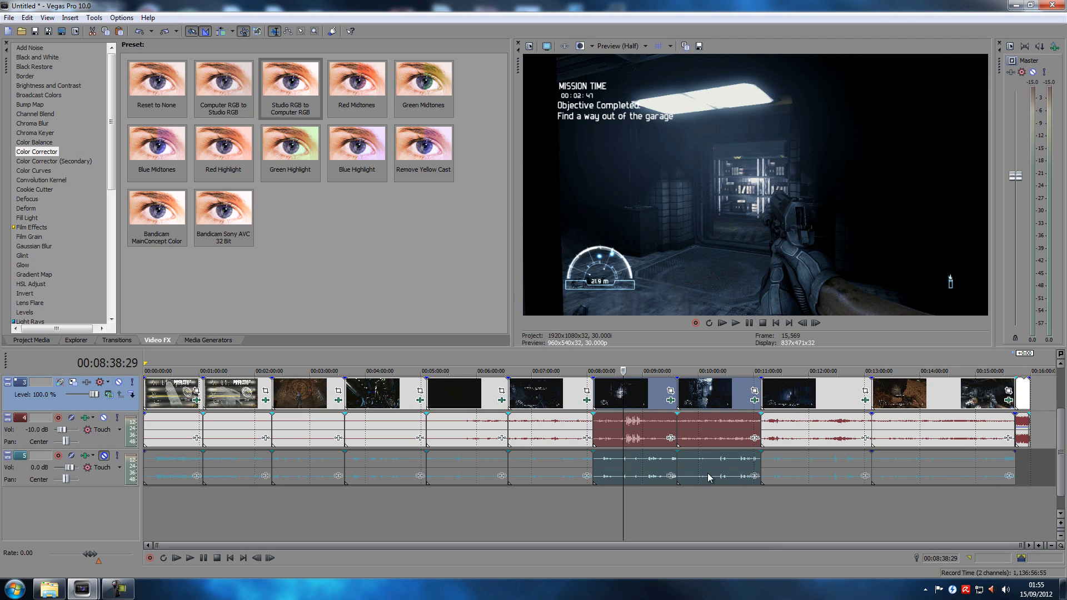
ctrl+click(806, 403)
ctrl+click(800, 428)
ctrl+click(800, 472)
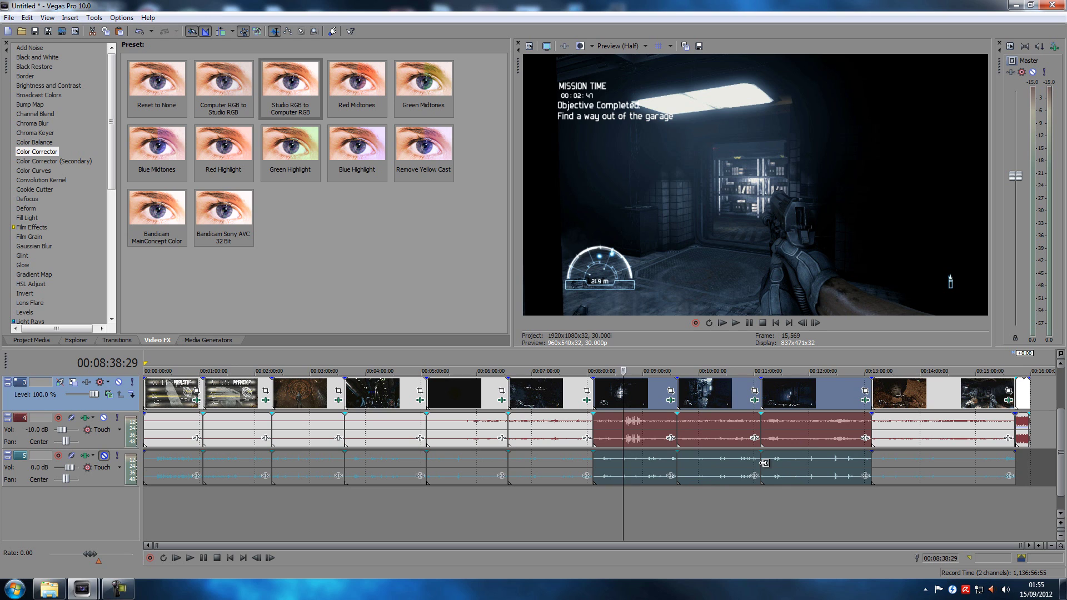
click(800, 377)
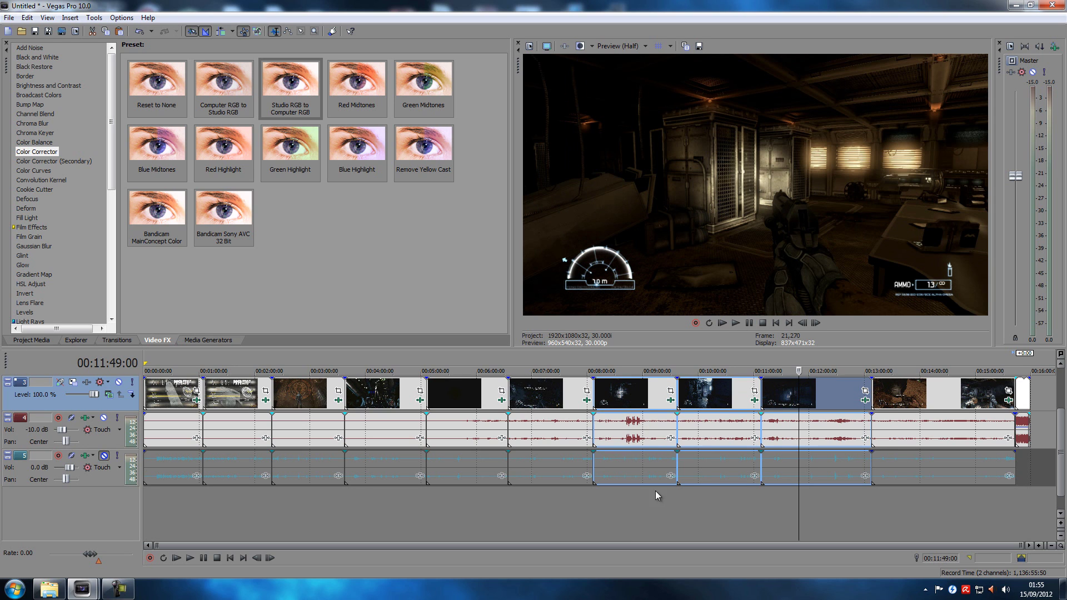
mouse_move(636, 396)
mouse_down()
mouse_move(609, 392)
mouse_move(693, 394)
mouse_move(634, 393)
mouse_up()
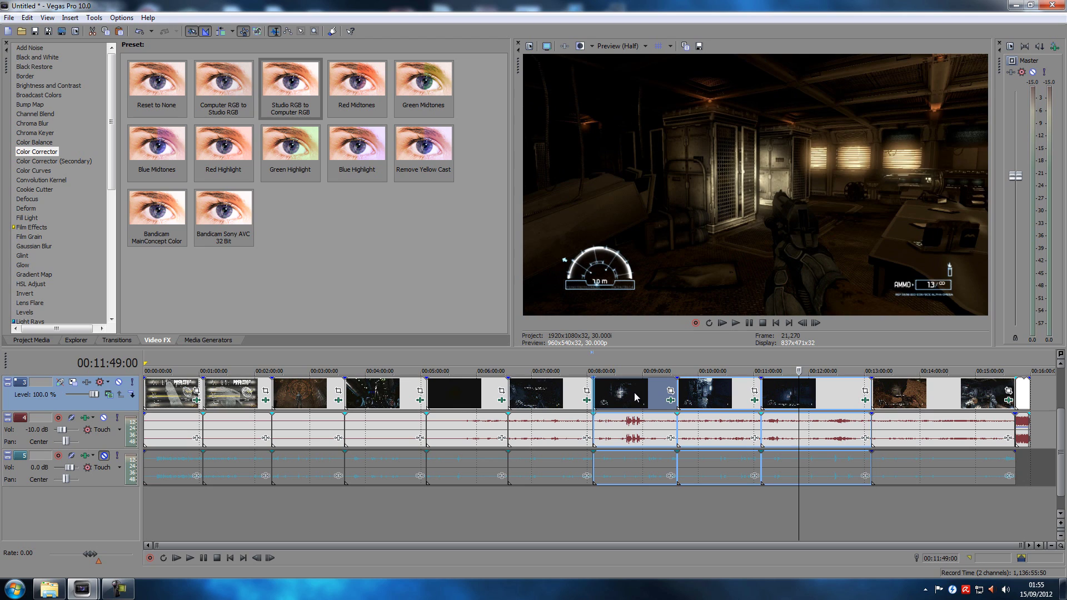